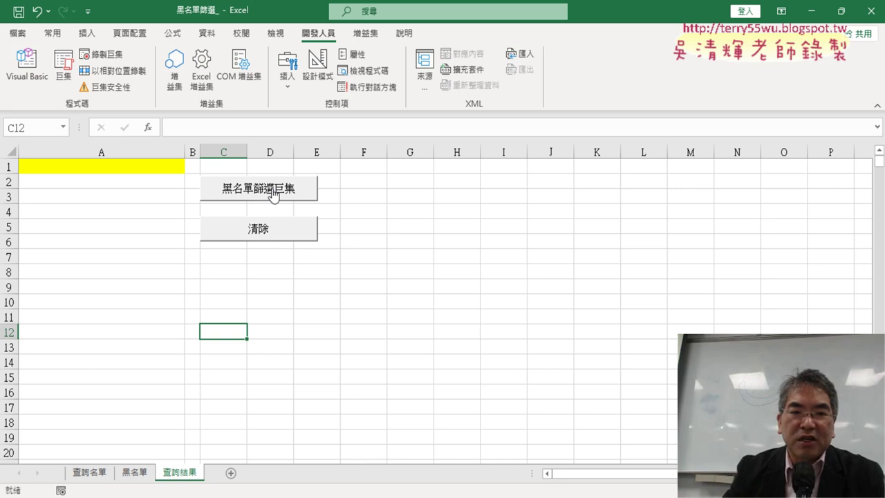
Alternate the 黑名單篩選巨集 and 清除 buttons five times, finishing with a filter run that refills column A
left_click(274, 195)
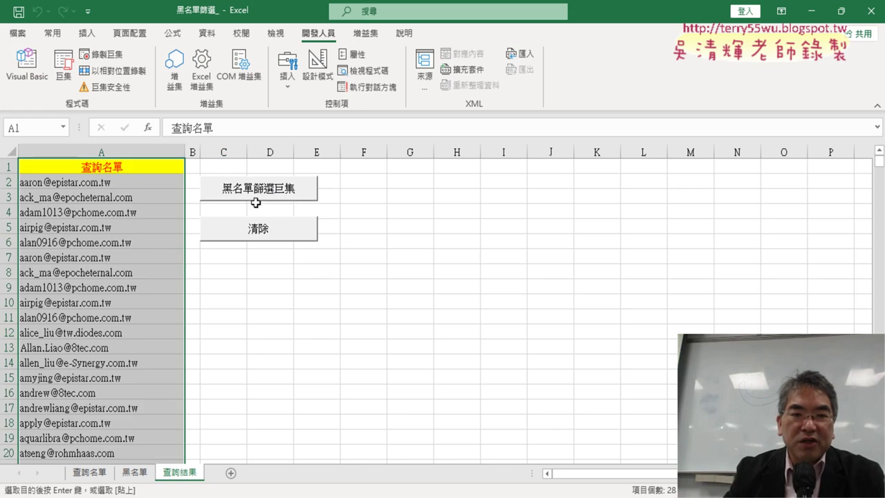
left_click(280, 223)
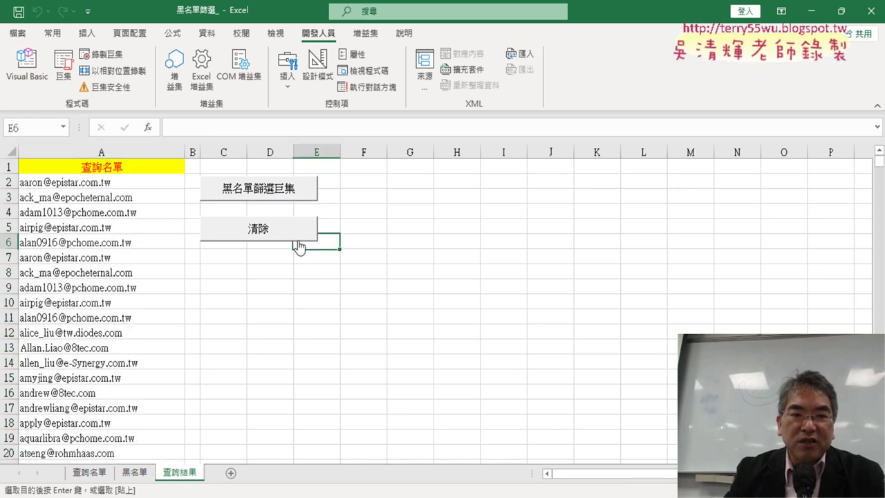
left_click(294, 198)
left_click(274, 232)
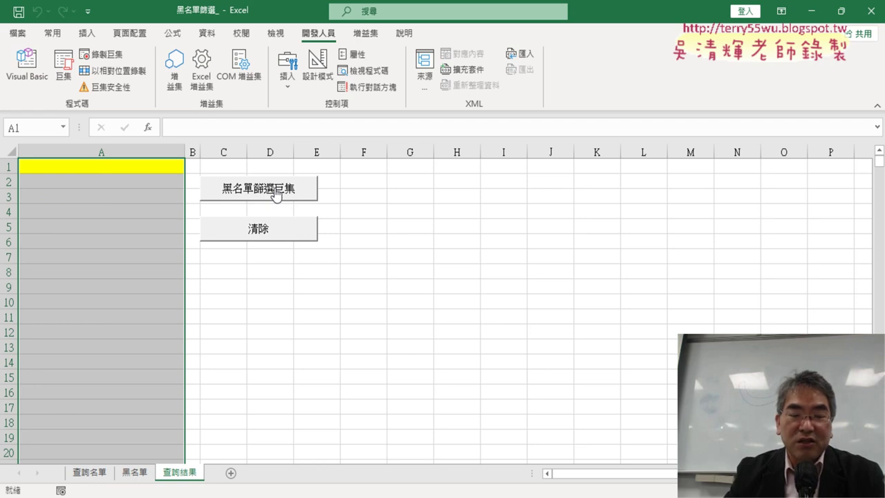
left_click(276, 195)
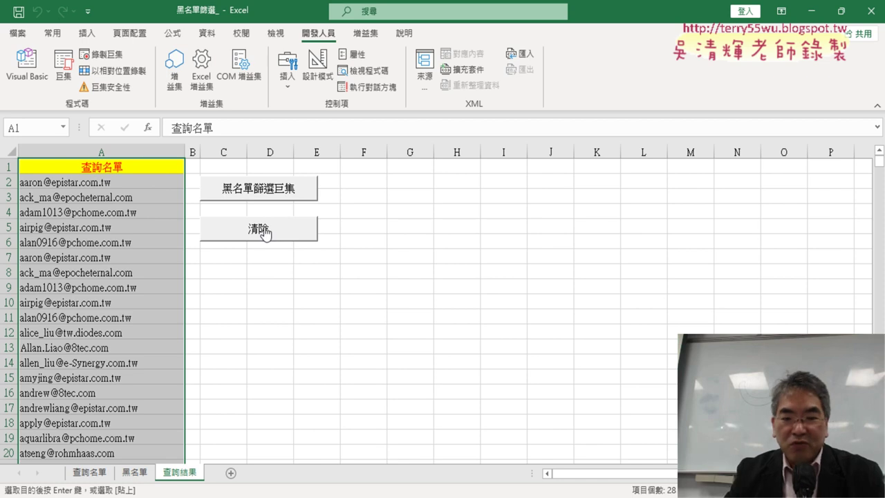
left_click(266, 232)
left_click(277, 191)
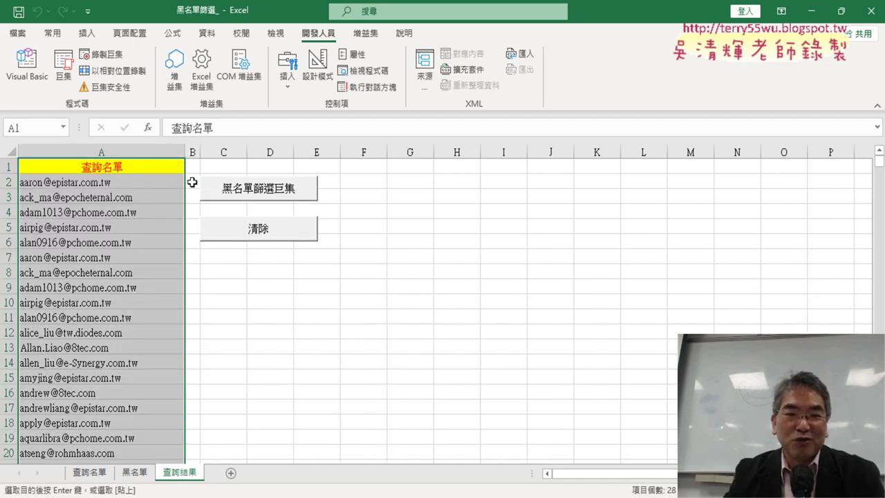
left_click(311, 234)
left_click(287, 193)
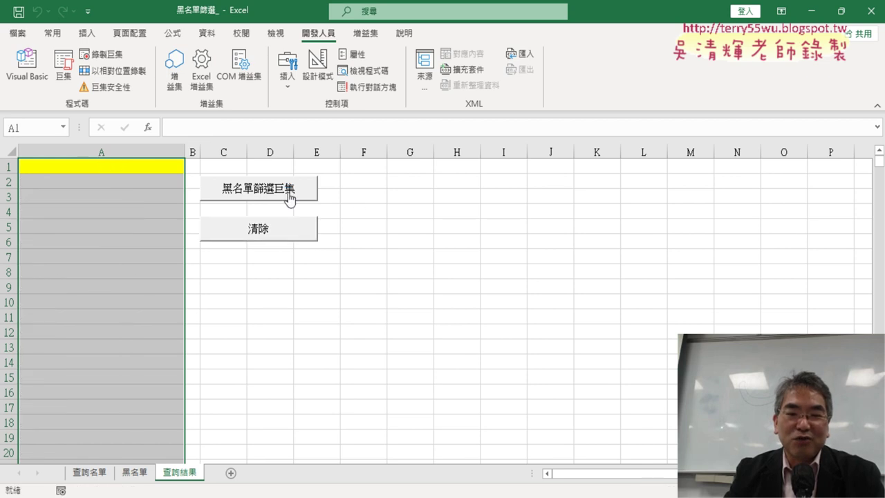
left_click(279, 236)
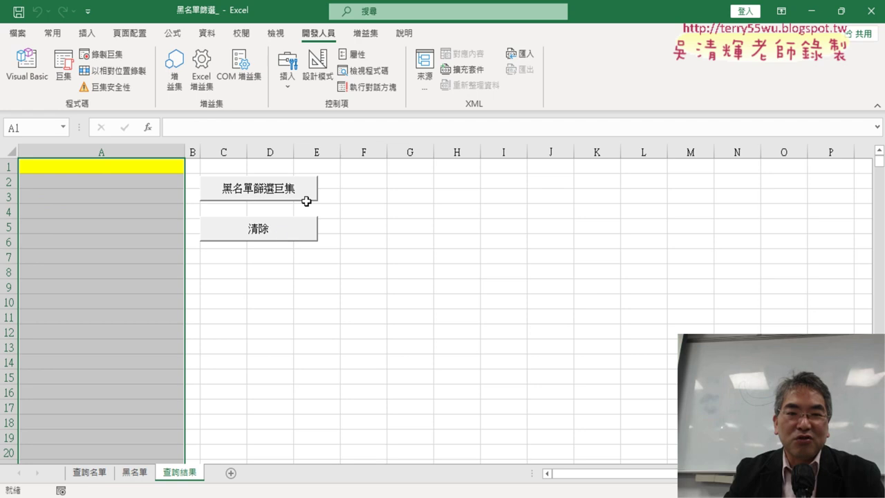
left_click(294, 196)
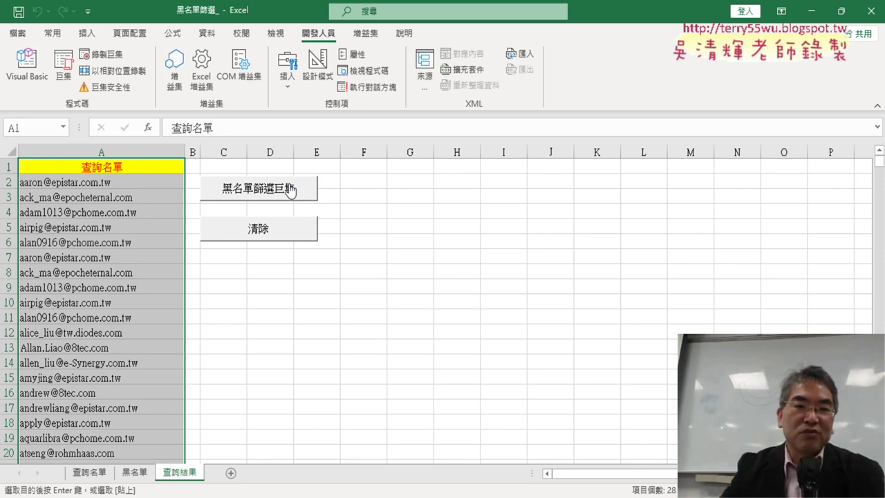
Open Module1 in Visual Basic and insert an indented blank line under Sub 黑名單篩選巨集()
left_click(27, 68)
scroll(509, 288, "up", 2)
scroll(509, 288, "up", 2)
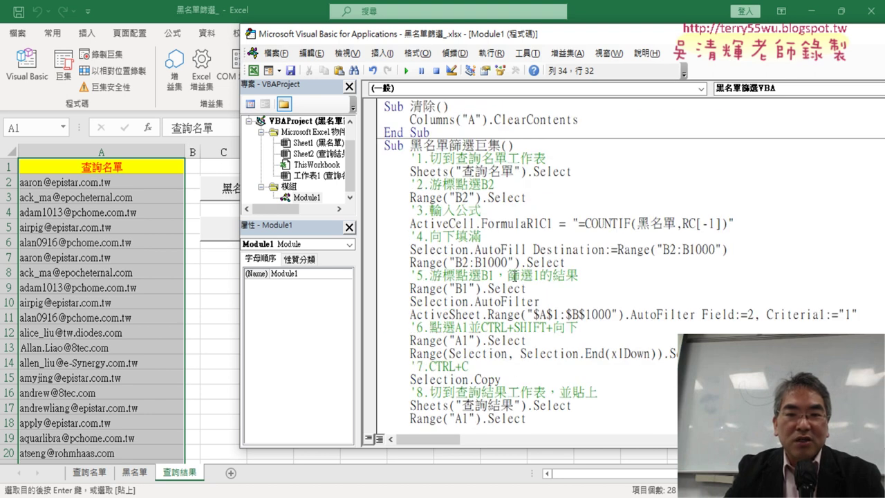
left_click(525, 146)
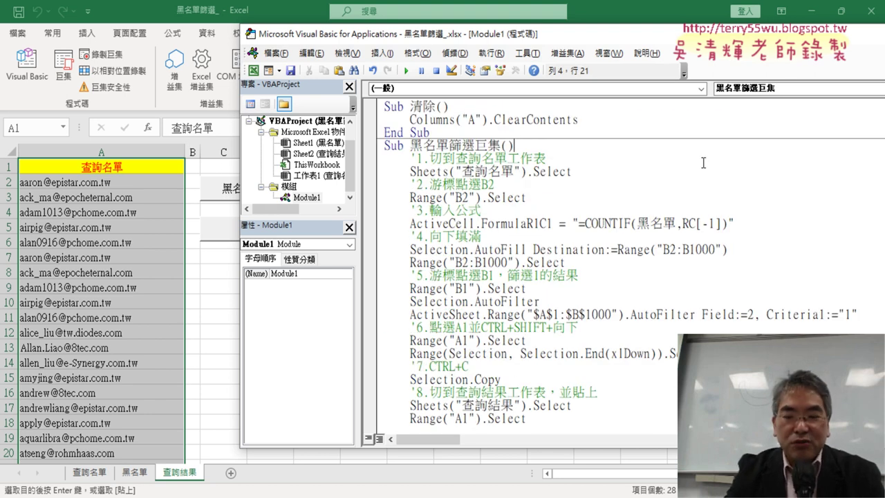
key("Return")
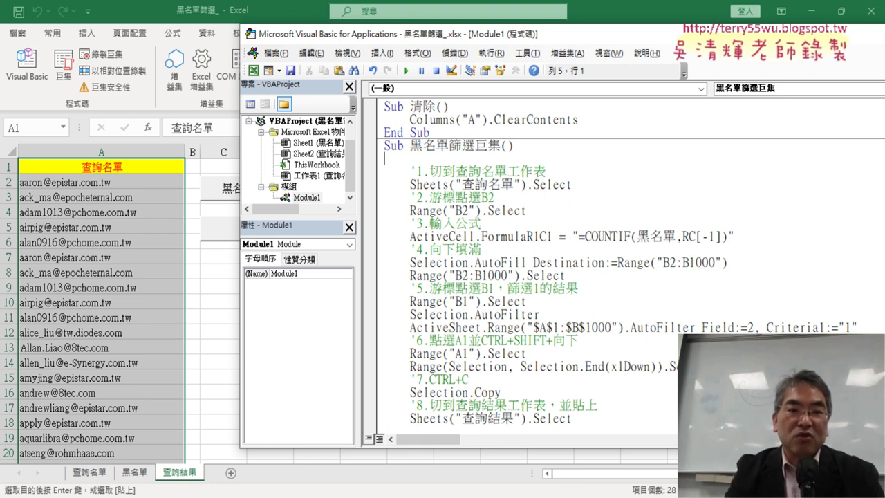
key("Tab")
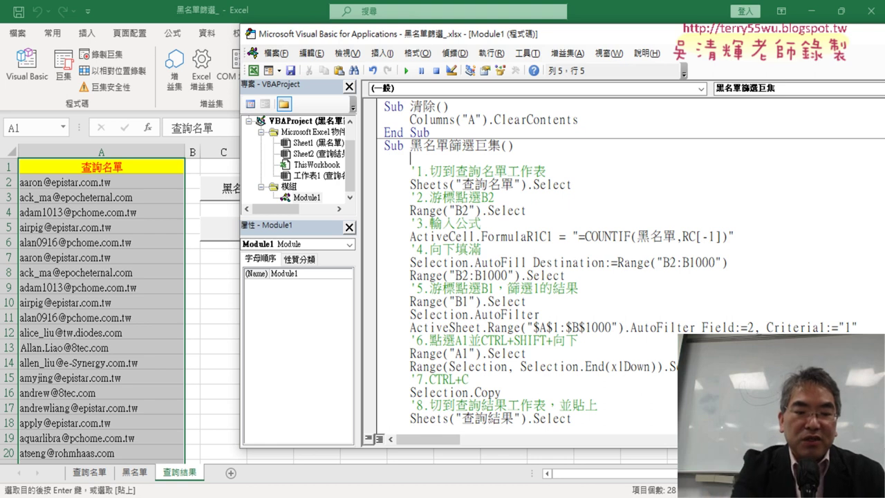
Type 'application.' on the new line, correcting stray characters along the way
type("8")
key("BackSpace")
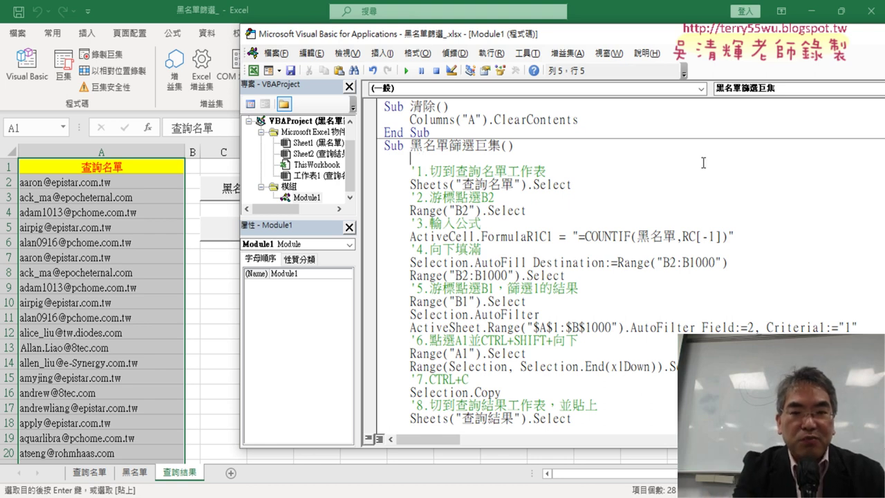
type("aa")
key("BackSpace")
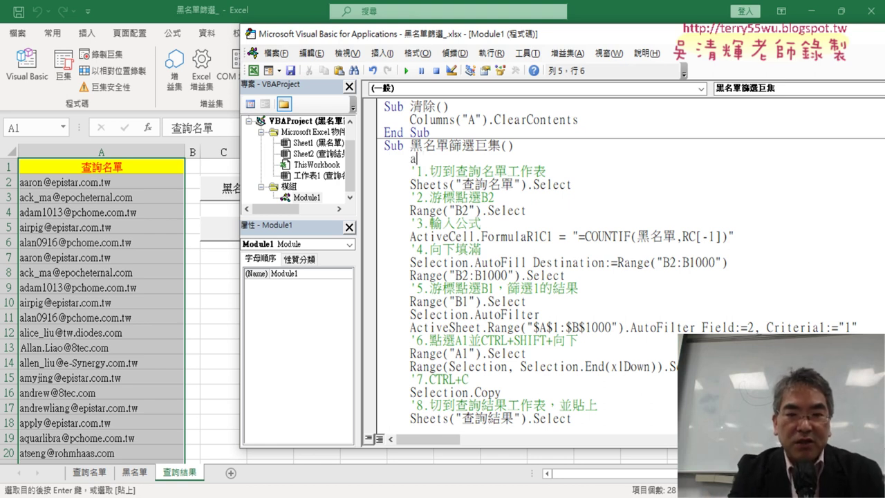
type("pp")
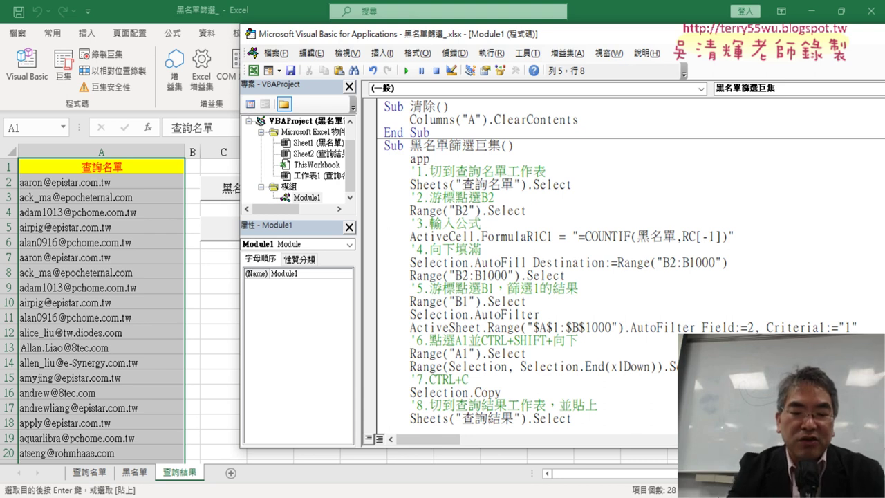
type("lic")
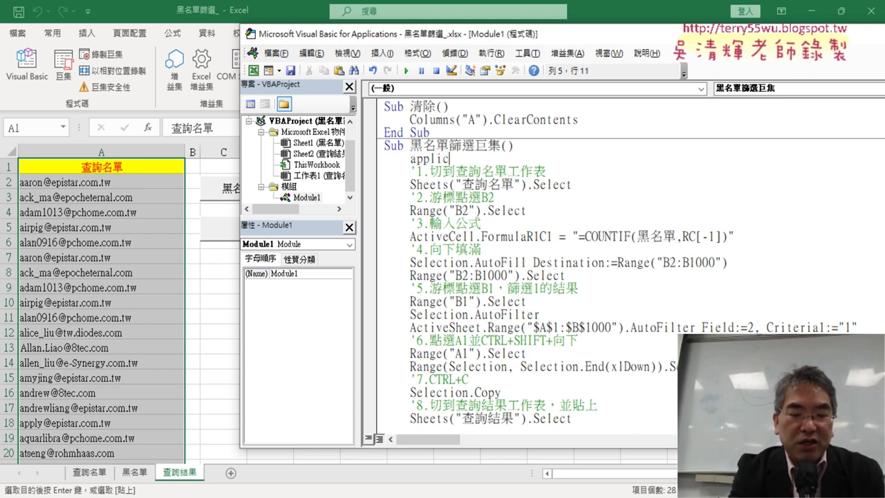
type("atio")
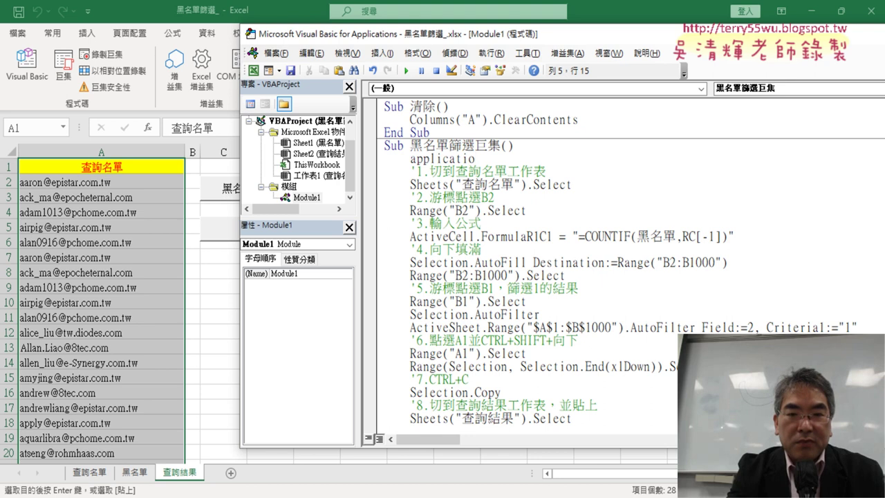
type("n")
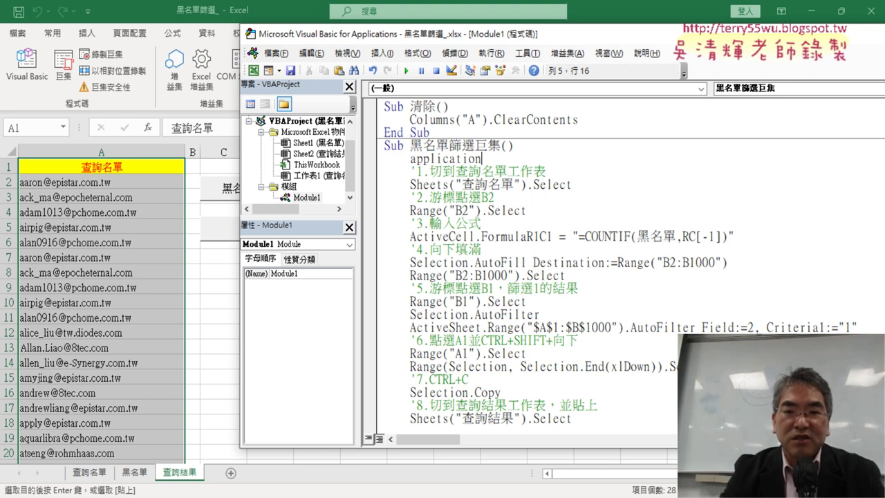
type(".")
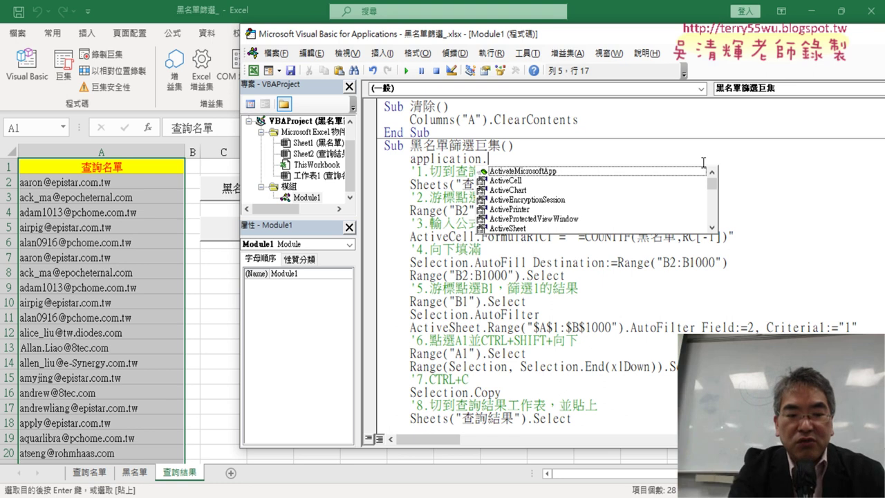
Complete the statement as Application.ScreenUpdating = False using IntelliSense and commit the line
type("s")
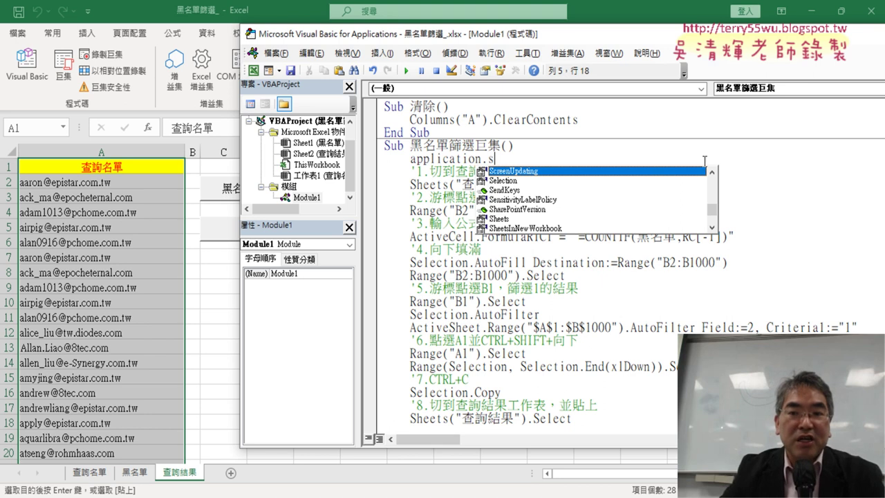
double_click(526, 171)
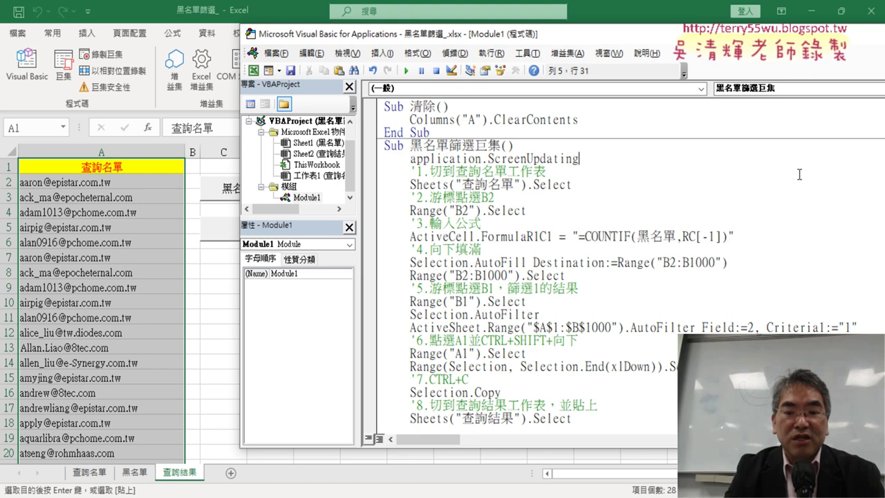
type("=")
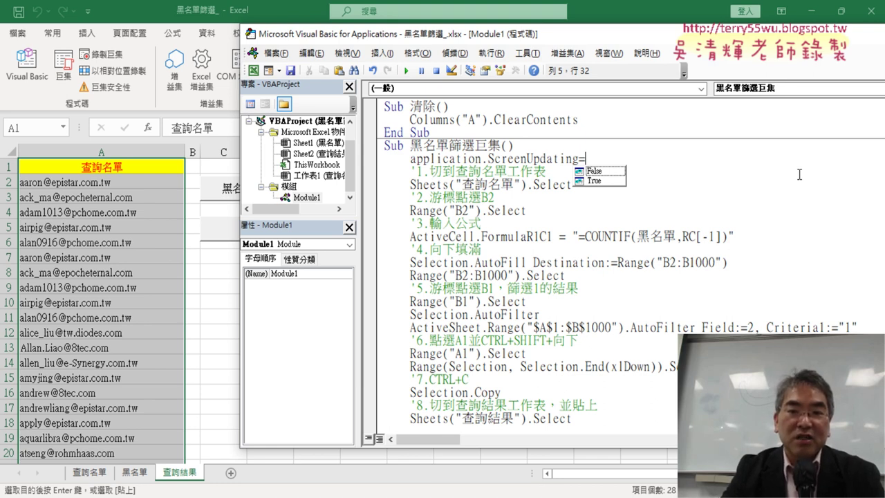
key("Down")
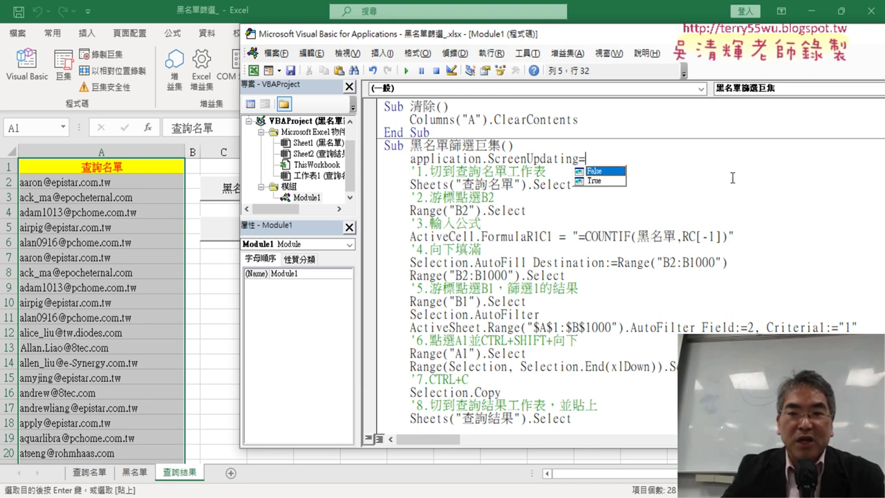
double_click(610, 170)
left_click_drag(617, 158, 582, 158)
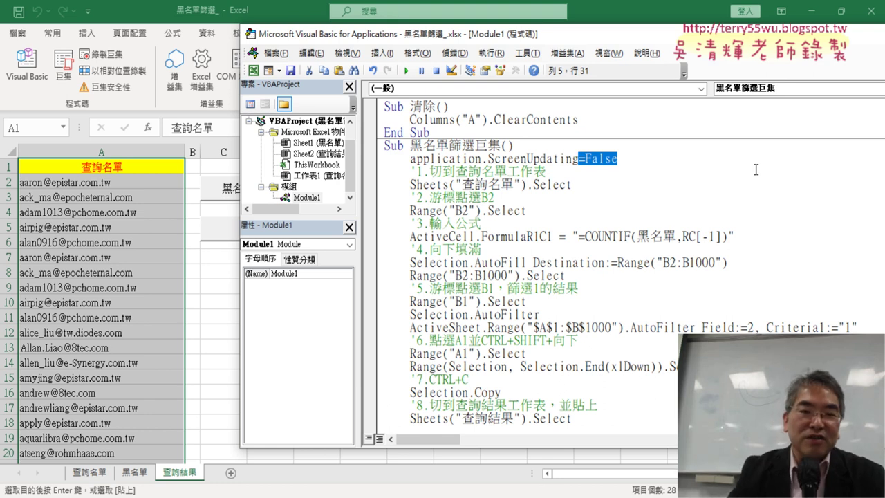
left_click(635, 187)
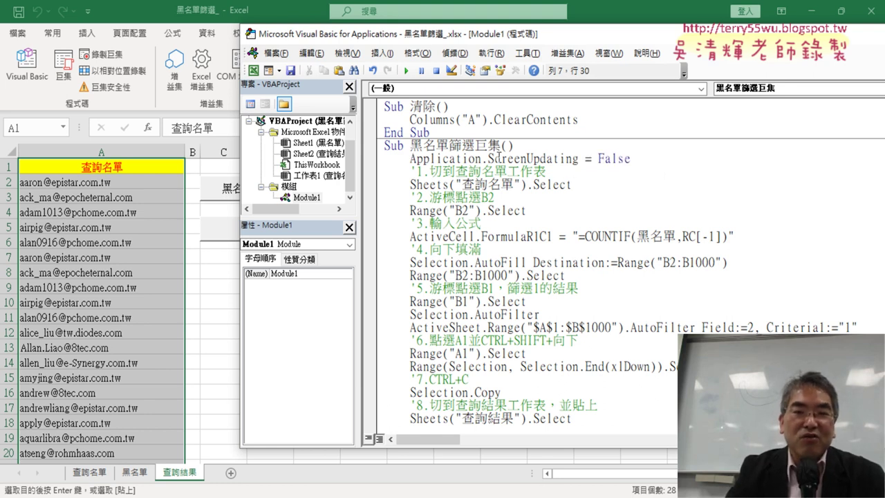
Review the Sub header and ScreenUpdating lines, then move the VBA window right to expose the sheet buttons
left_click_drag(409, 158, 643, 153)
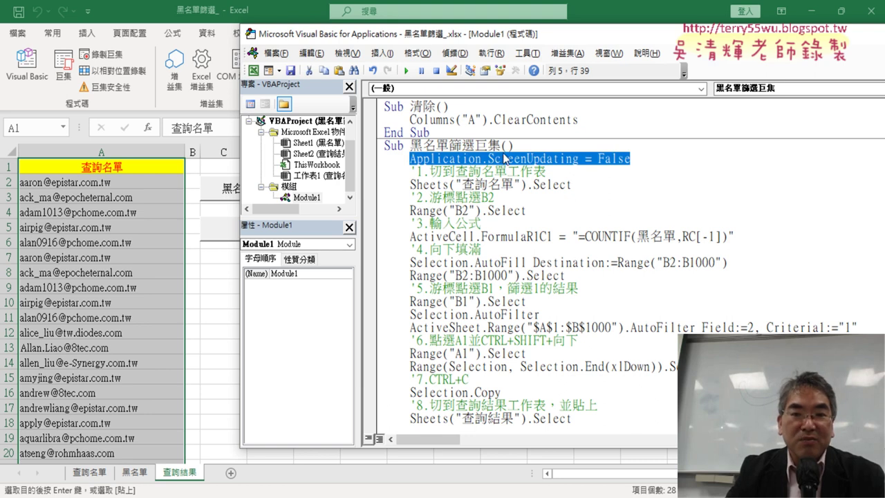
left_click_drag(385, 147, 515, 146)
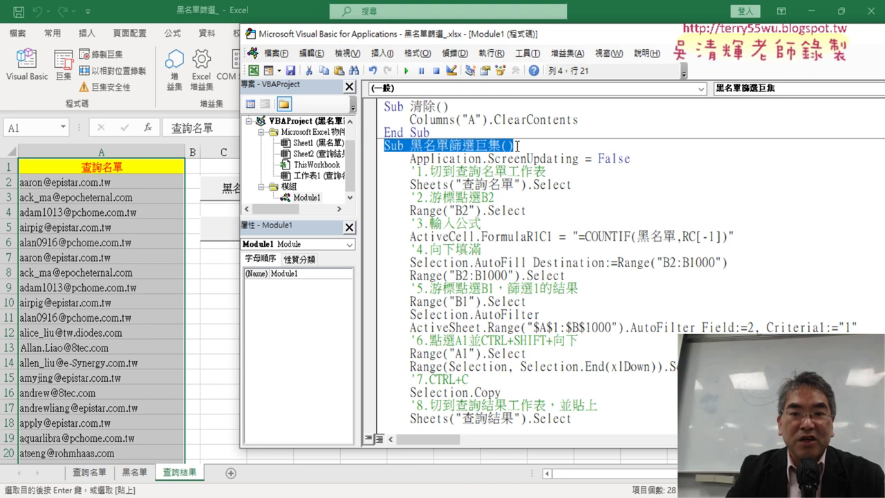
left_click_drag(675, 161, 474, 158)
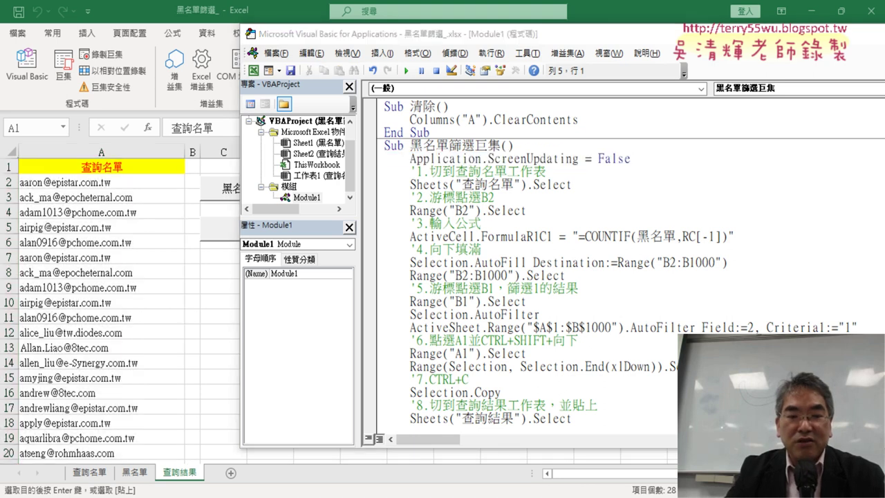
left_click_drag(419, 41, 546, 43)
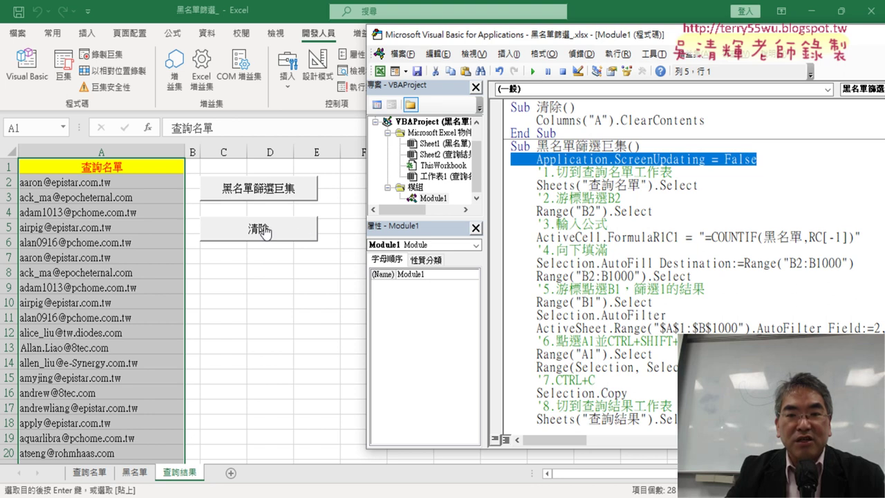
Alternate 清除 and 黑名單篩選巨集 several times, ending with column A refilled, then return to the code
left_click(262, 230)
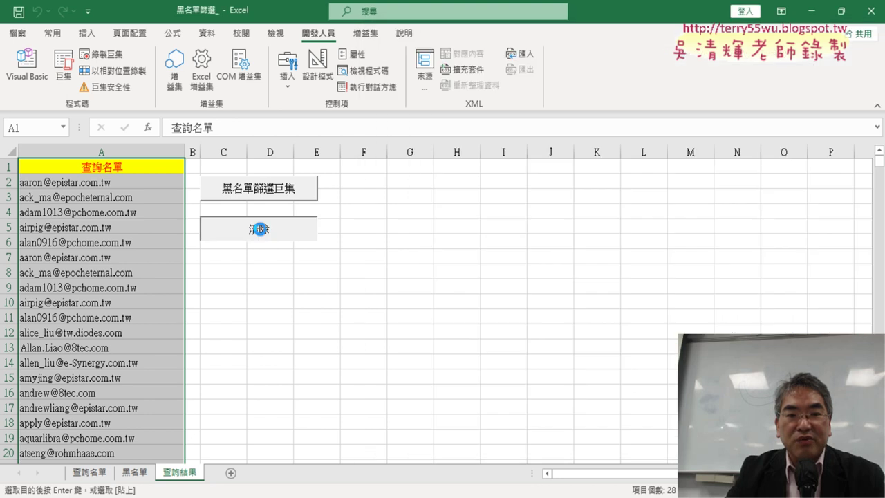
left_click(263, 196)
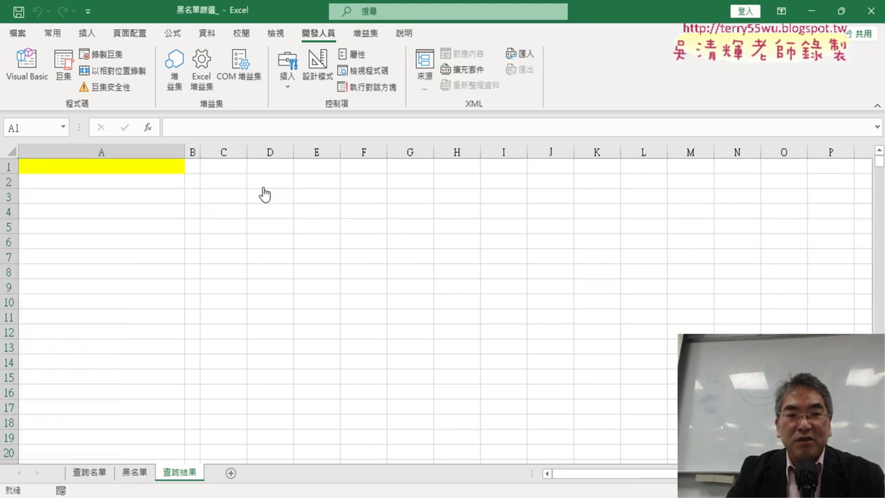
left_click(251, 235)
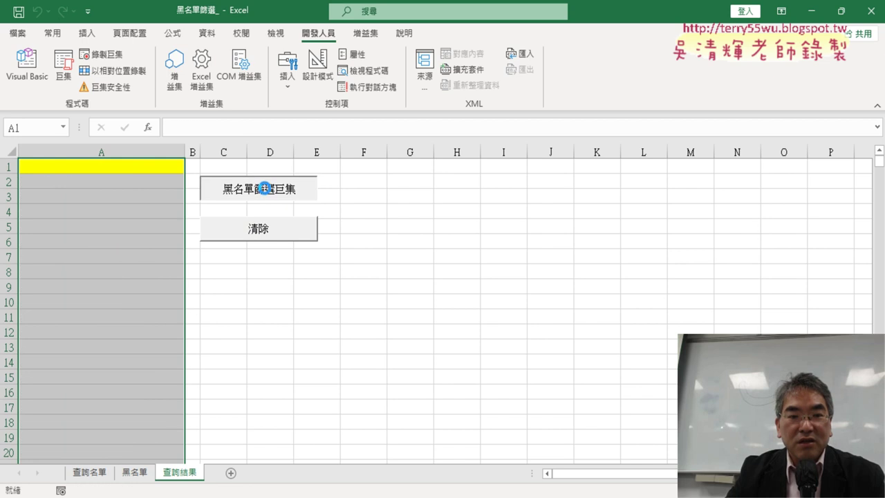
left_click(265, 190)
left_click(266, 230)
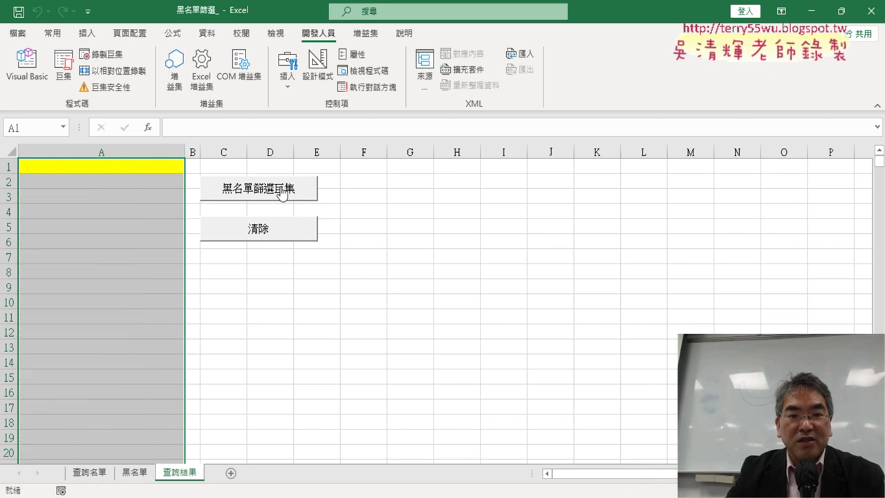
left_click(280, 188)
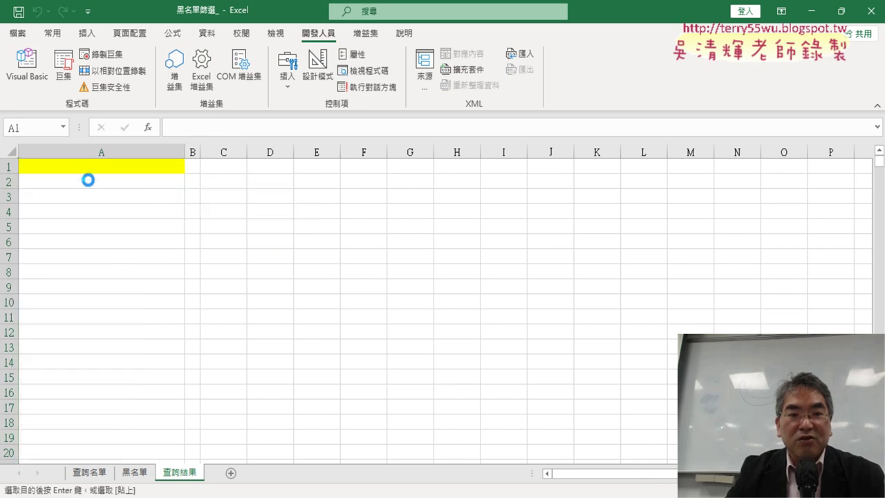
left_click(285, 237)
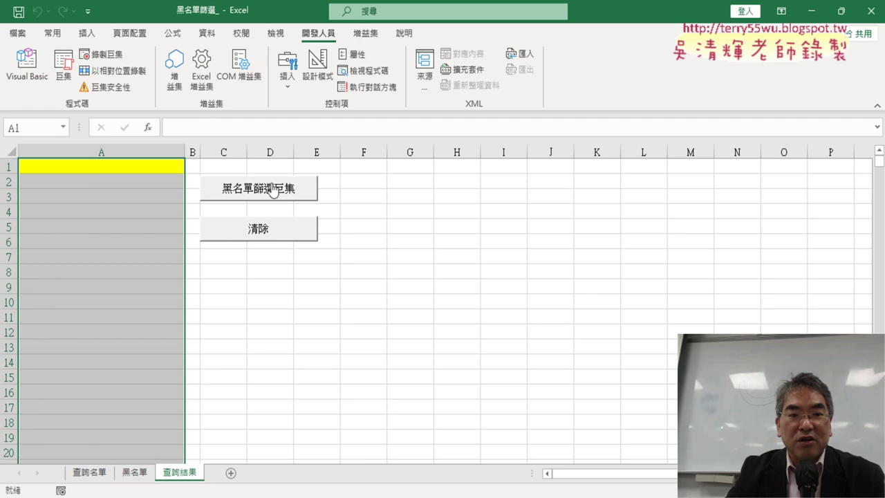
left_click(268, 187)
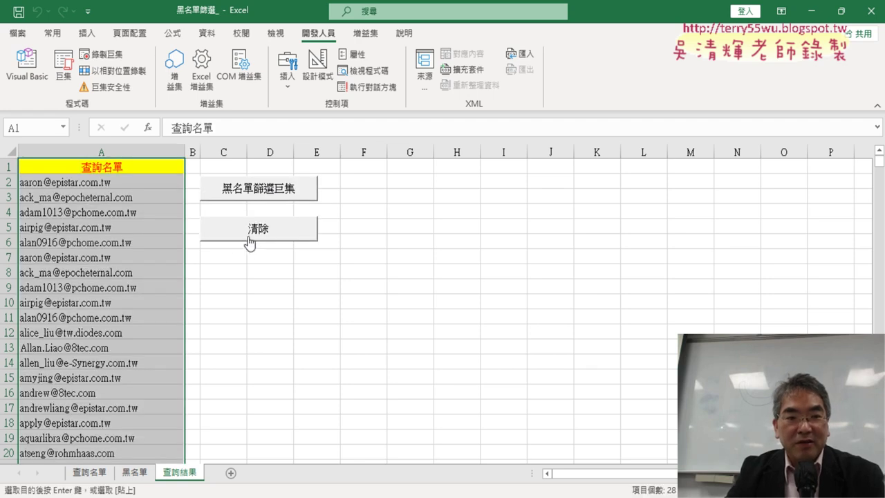
left_click(250, 242)
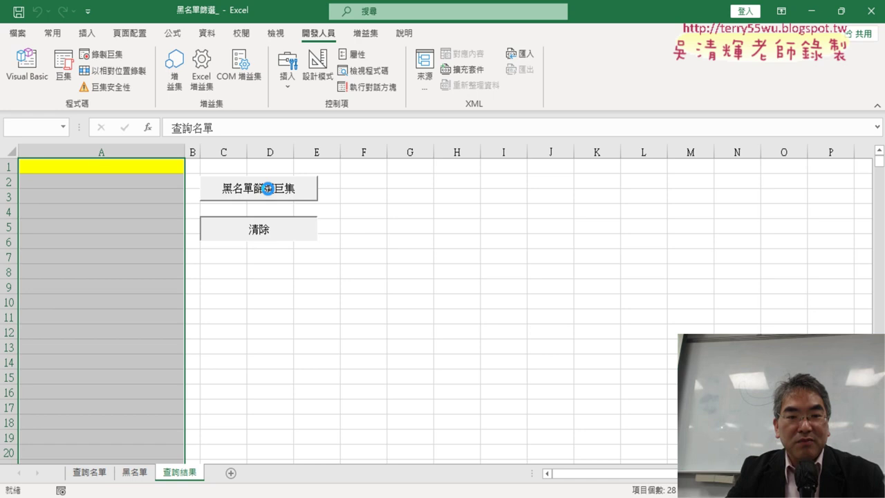
left_click(267, 190)
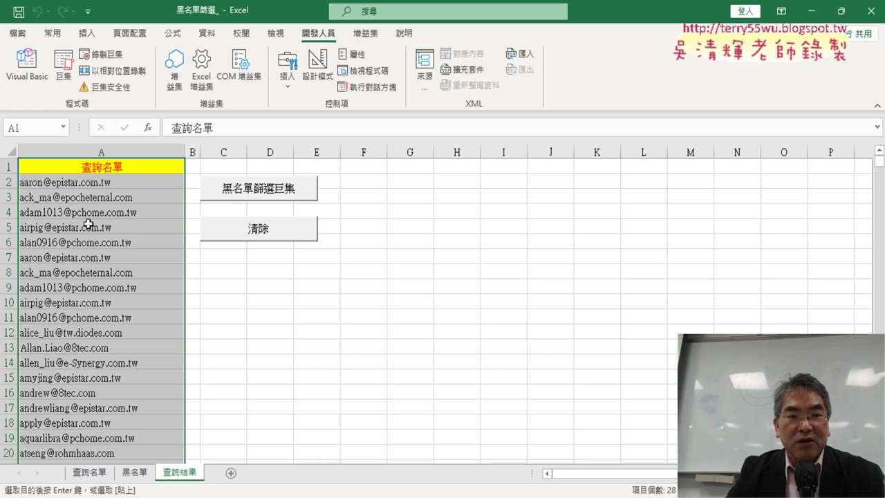
left_click(26, 65)
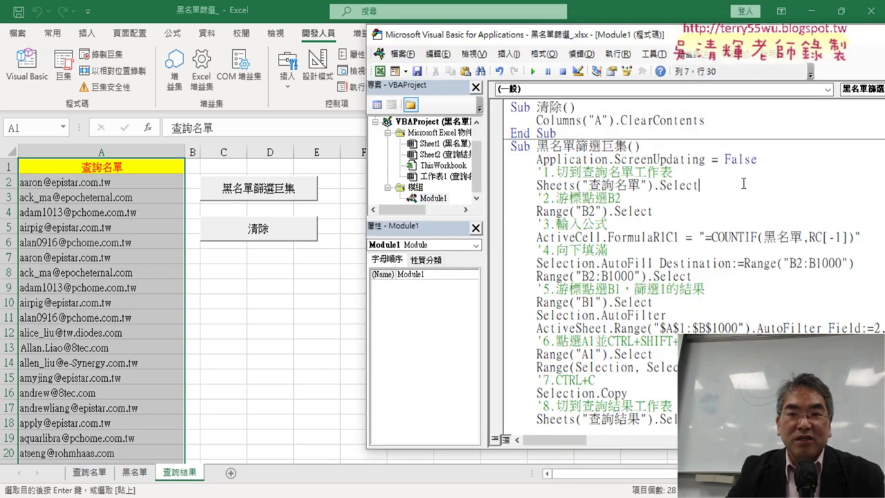
left_click_drag(760, 159, 510, 159)
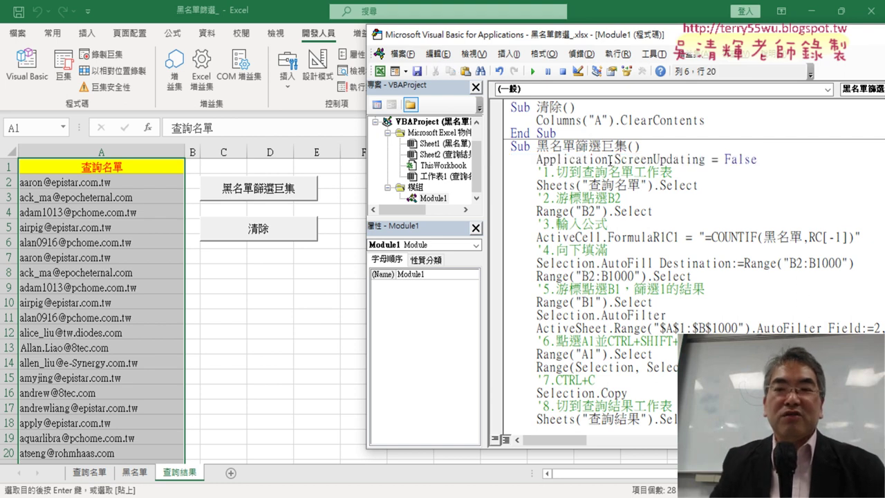
left_click_drag(607, 159, 776, 161)
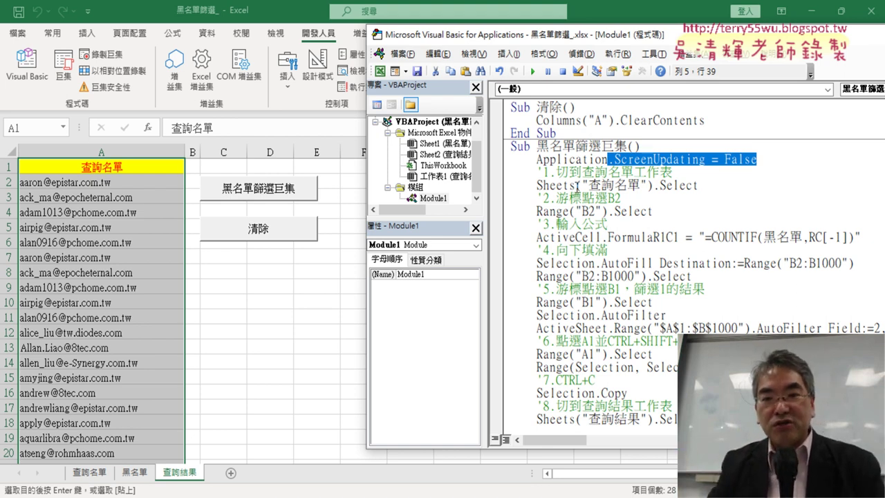
left_click_drag(575, 186, 537, 185)
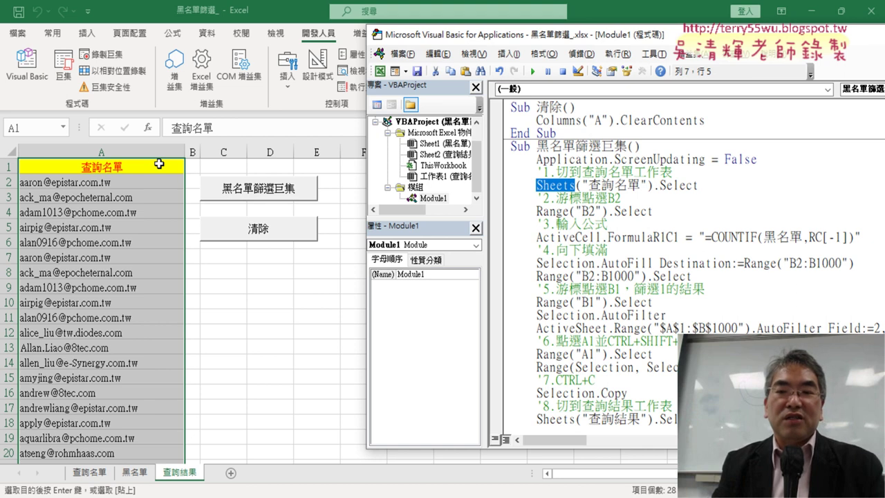
left_click(761, 159)
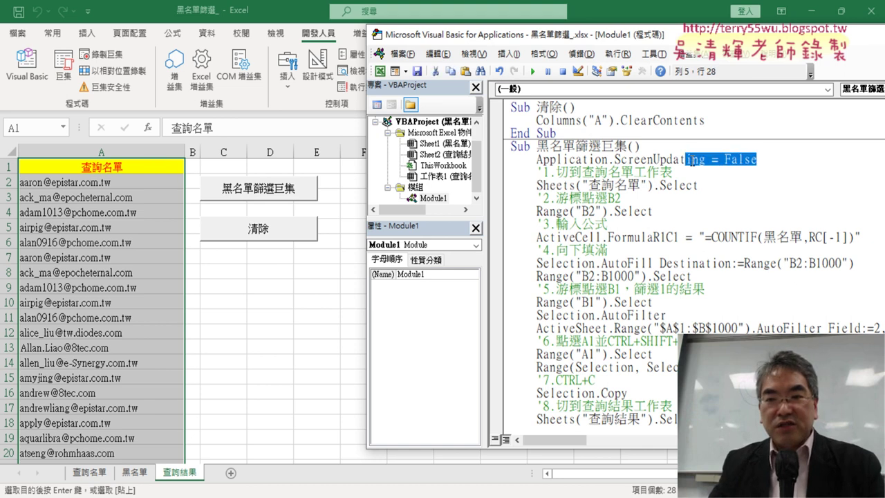
left_click(500, 165)
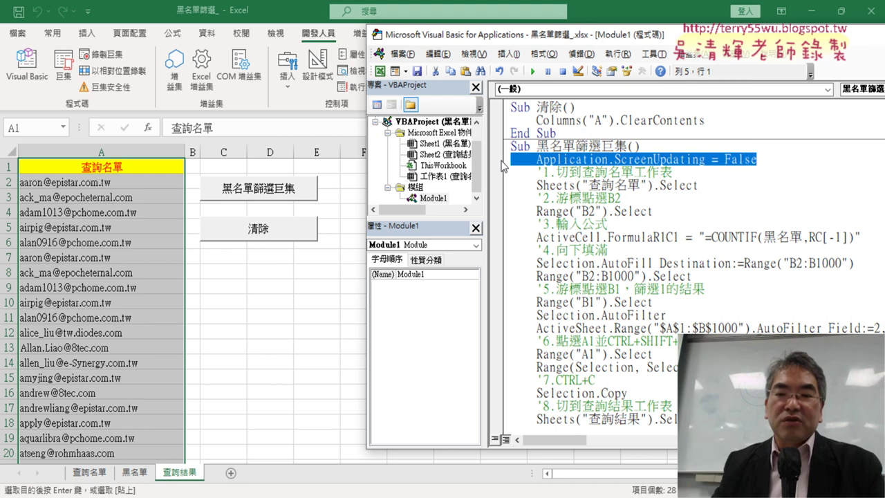
scroll(676, 182, "down", 1)
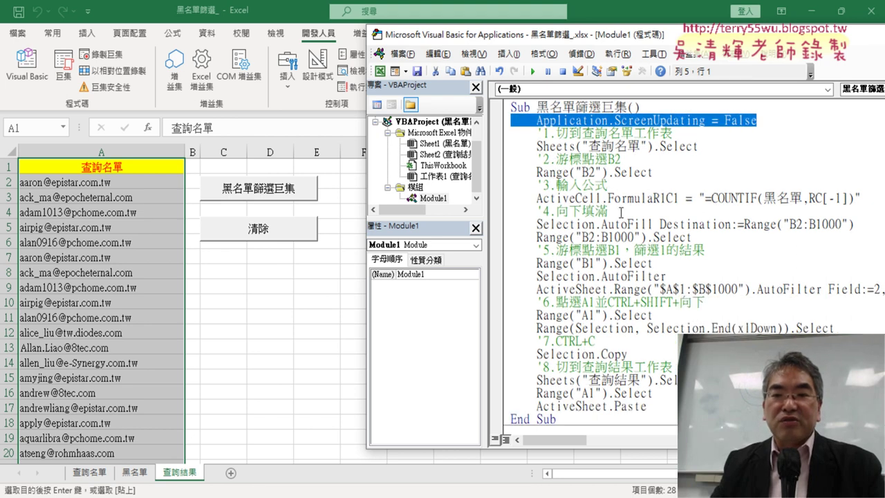
scroll(656, 209, "down", 2)
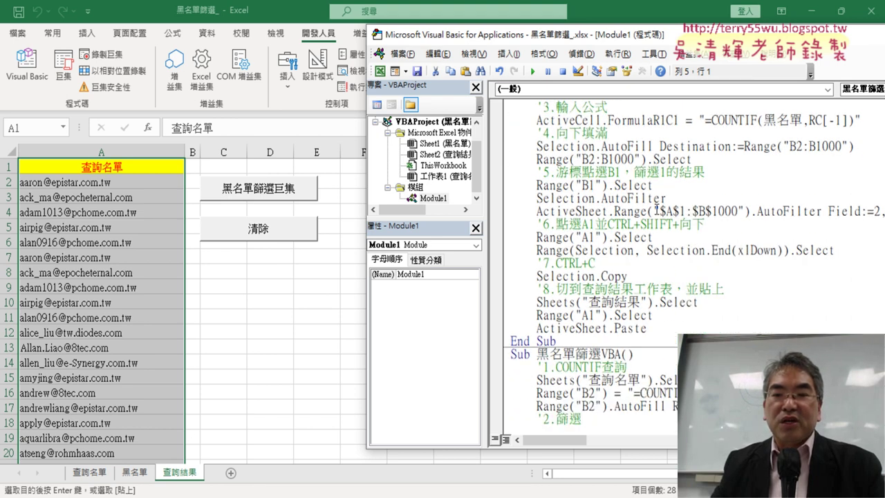
scroll(655, 209, "down", 1)
scroll(656, 210, "down", 1)
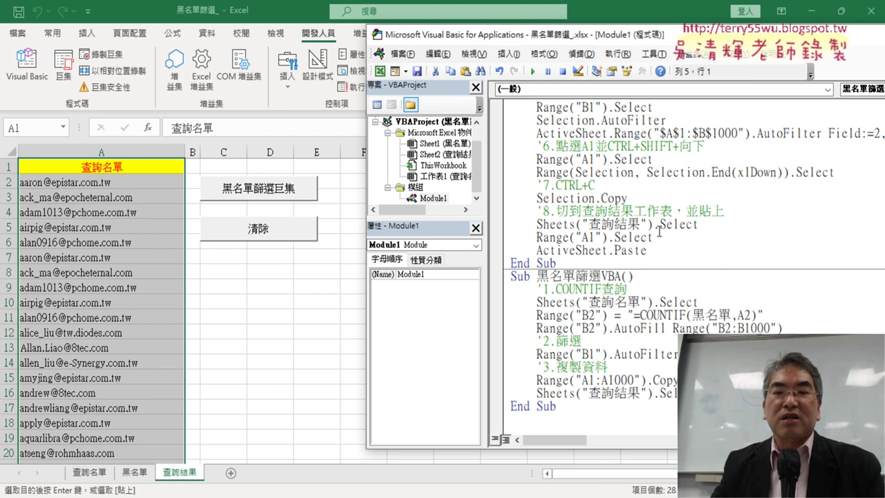
key("ctrl+z")
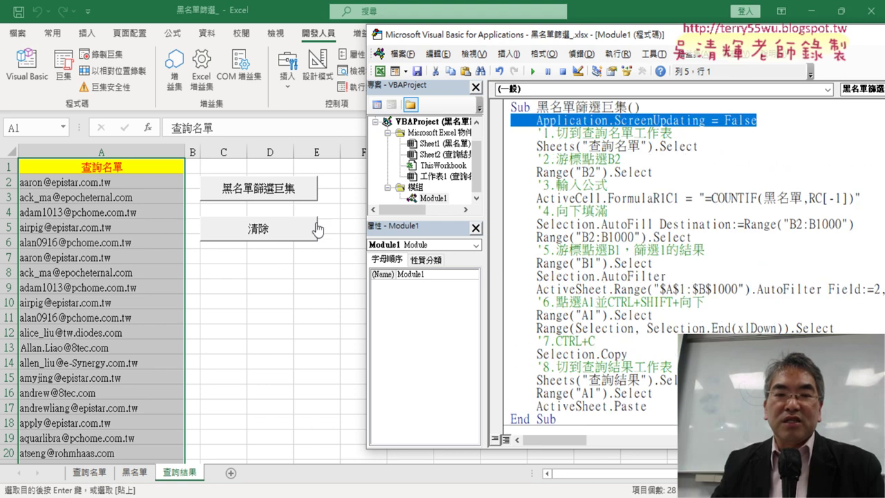
Clear column A with 清除 and reopen the code with a wider code pane
left_click(291, 234)
left_click(21, 66)
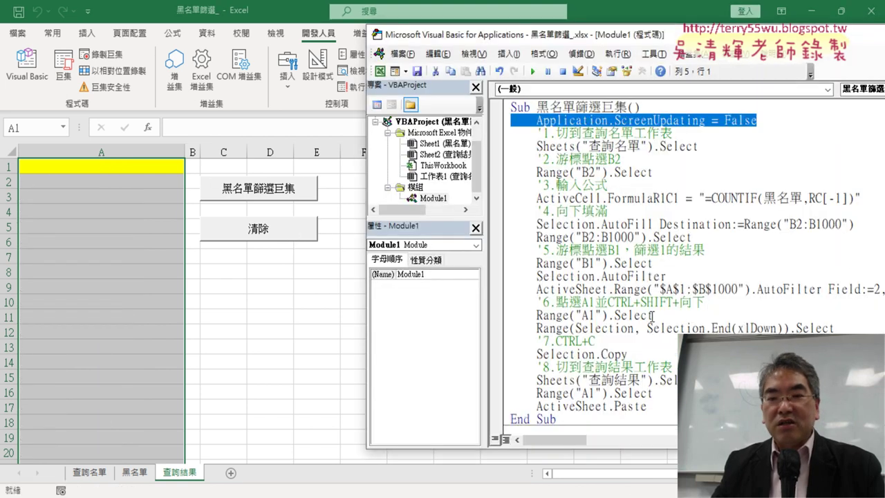
scroll(612, 340, "down", 4)
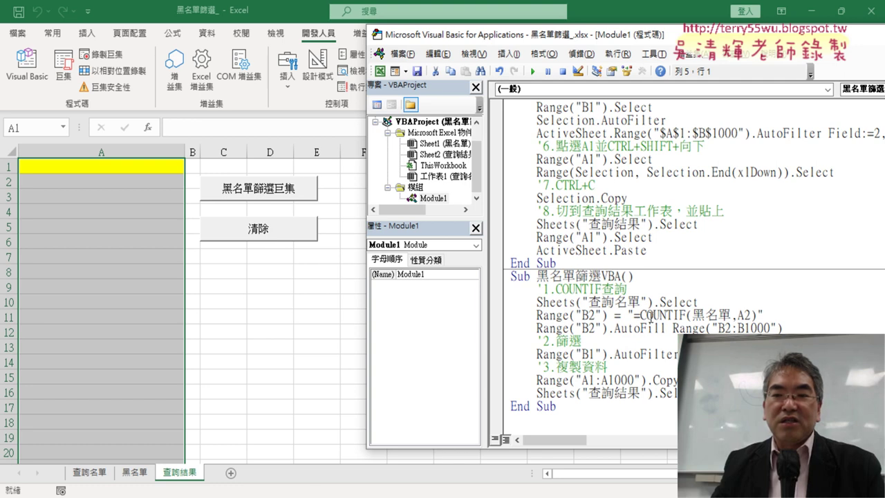
left_click_drag(484, 229, 415, 229)
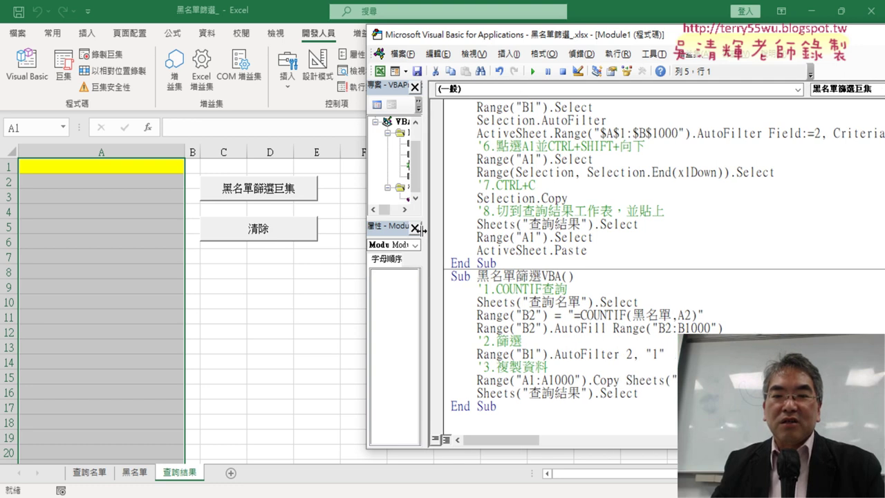
Run Sub 黑名單篩選VBA from the editor to refill column A with 查詢名單
scroll(520, 236, "up", 1)
scroll(520, 235, "up", 3)
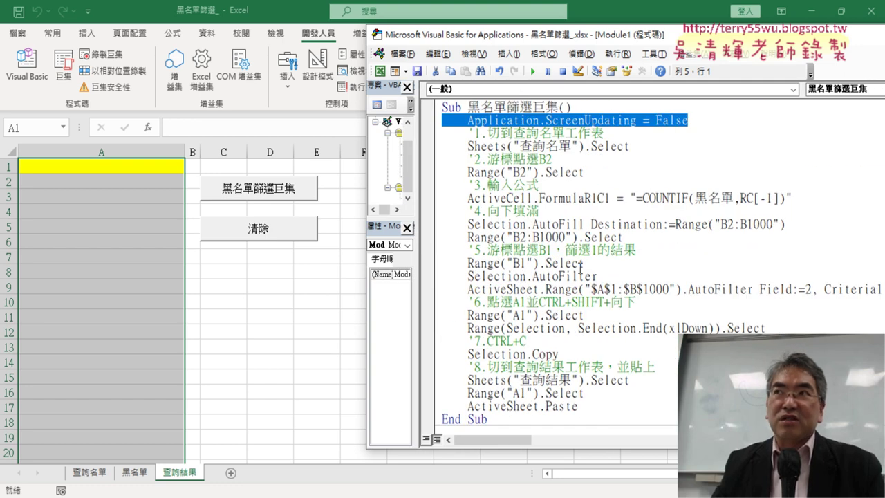
scroll(581, 266, "down", 2)
scroll(580, 268, "down", 1)
scroll(580, 267, "down", 1)
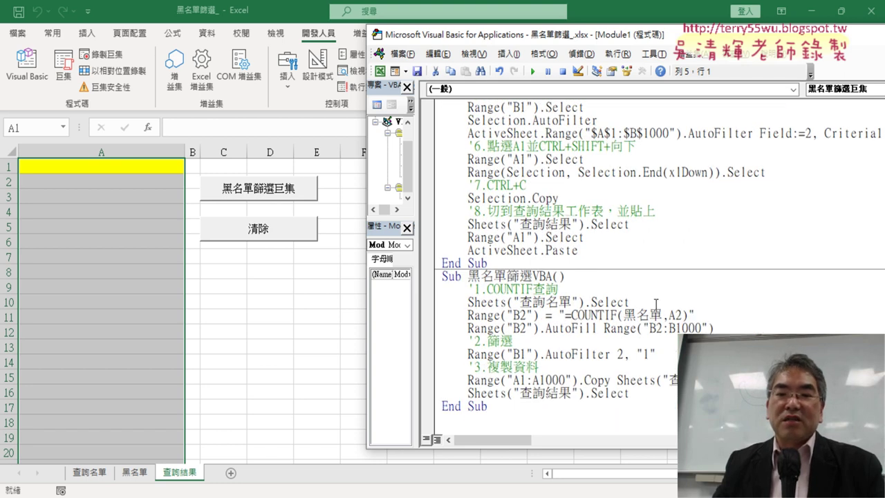
left_click(694, 302)
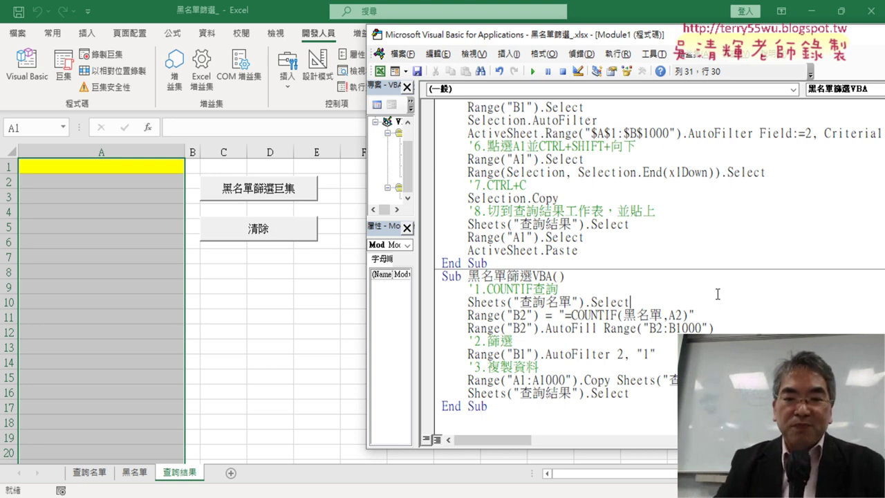
left_click(534, 338)
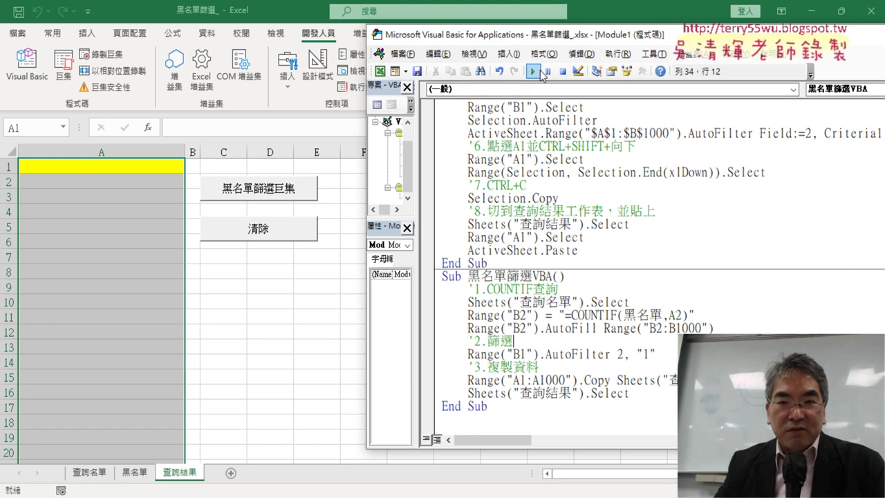
left_click(534, 71)
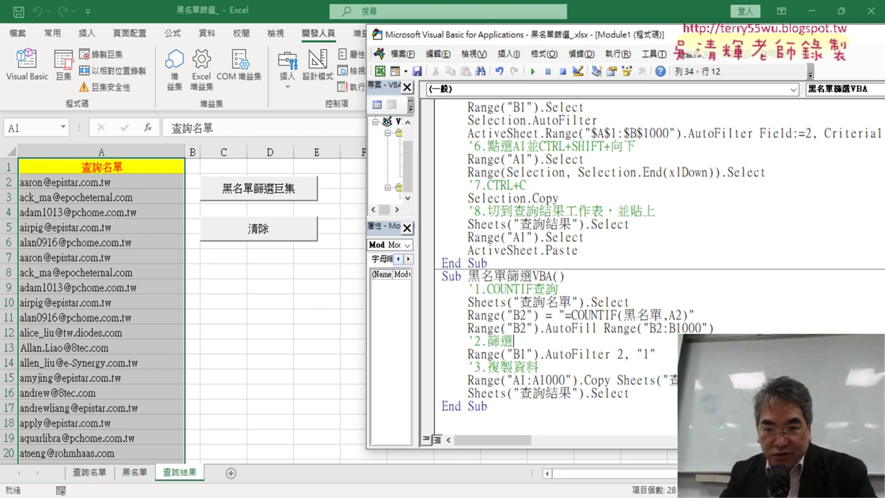
left_click_drag(719, 328, 416, 301)
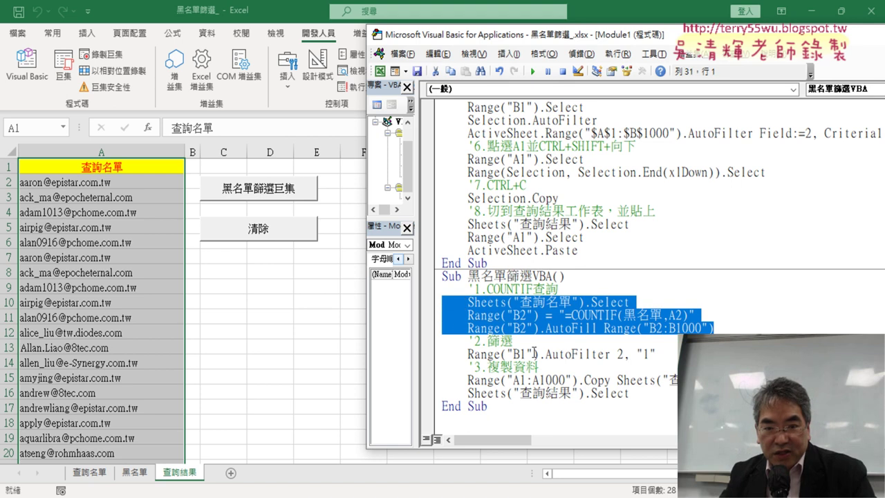
left_click_drag(629, 393, 442, 379)
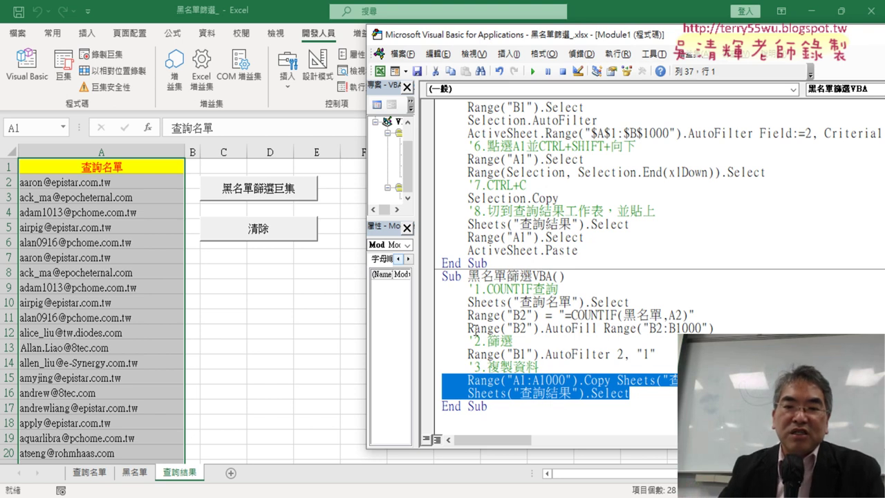
scroll(557, 241, "up", 3)
scroll(557, 241, "up", 2)
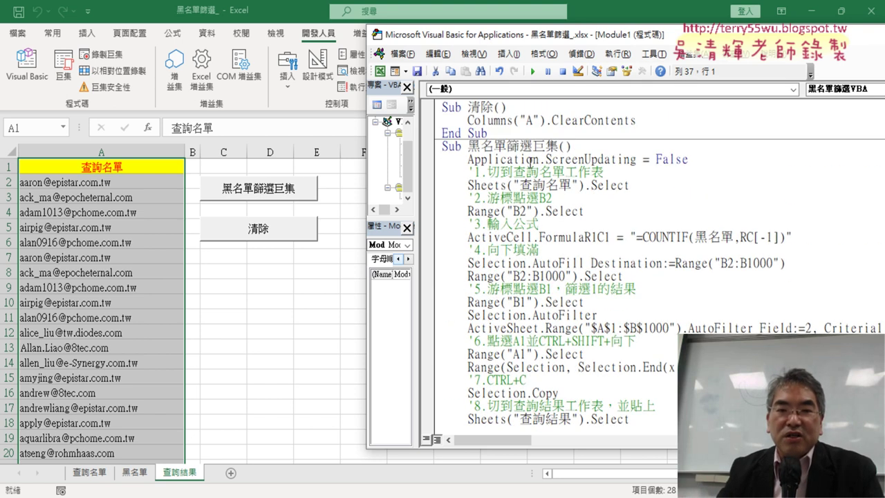
Empty column A with the 清除 button and reopen the VBA editor
left_click(266, 232)
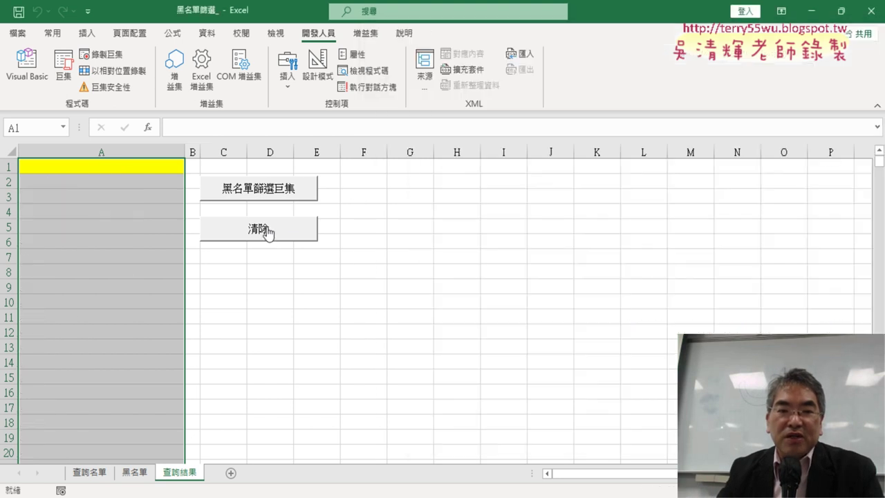
left_click(38, 83)
scroll(562, 221, "down", 3)
scroll(562, 222, "down", 2)
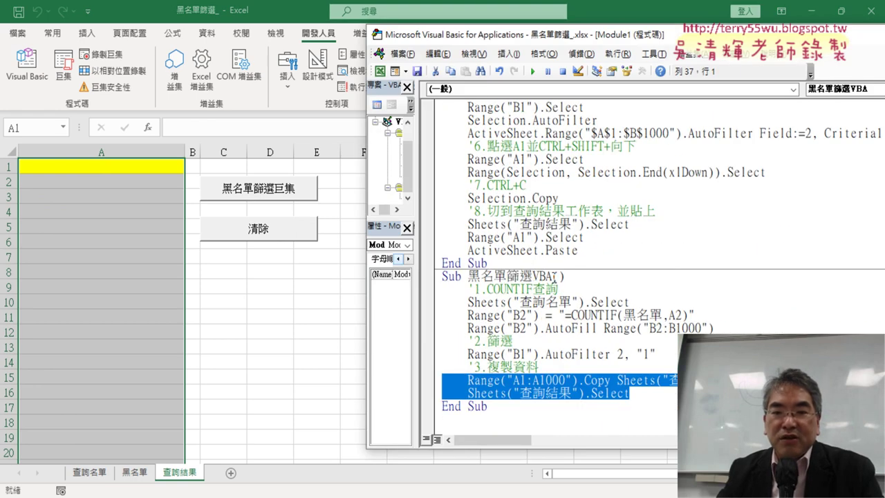
Delete the 黑名單篩選VBA body, then undo so the original code is restored
left_click_drag(555, 276, 580, 408)
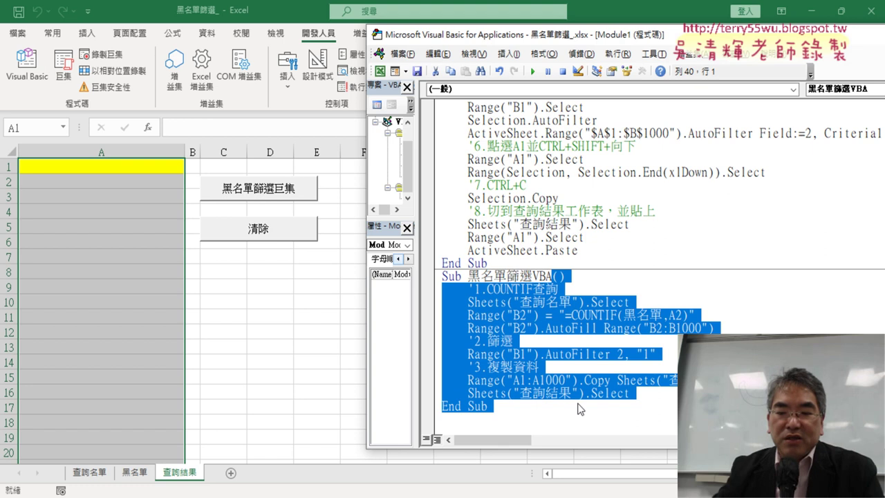
key("Delete")
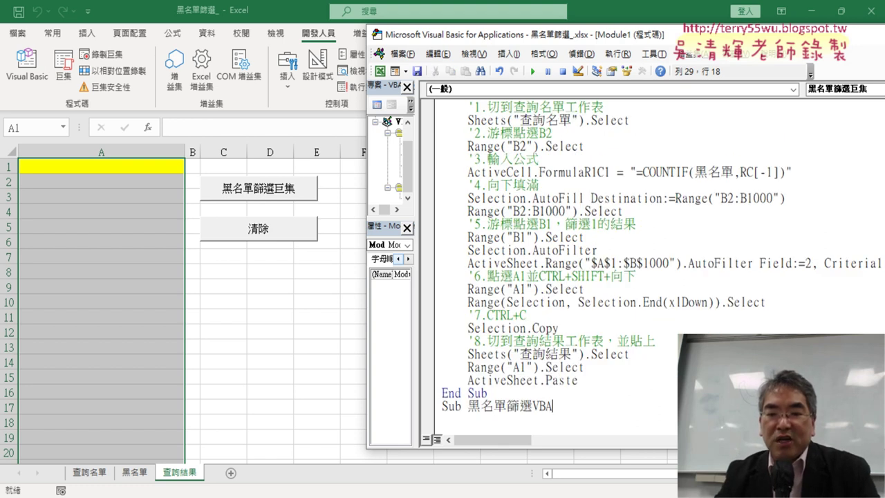
key("Return")
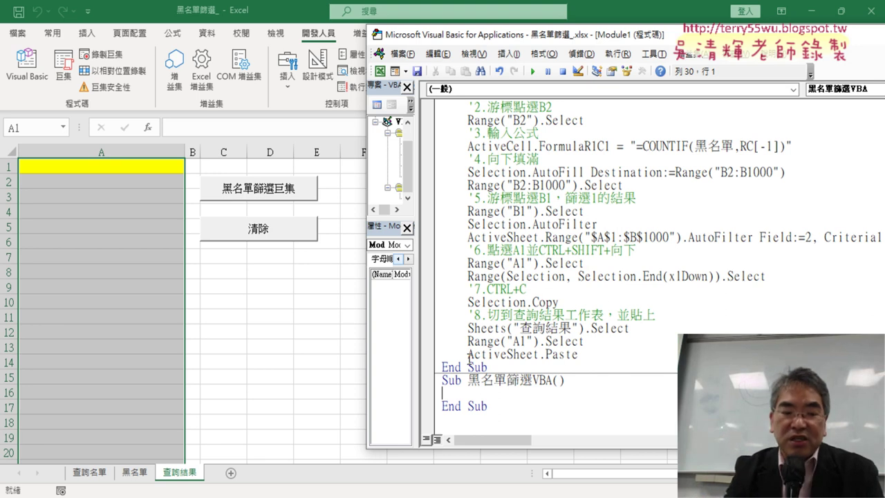
key("ctrl+z")
key("ctrl+z")
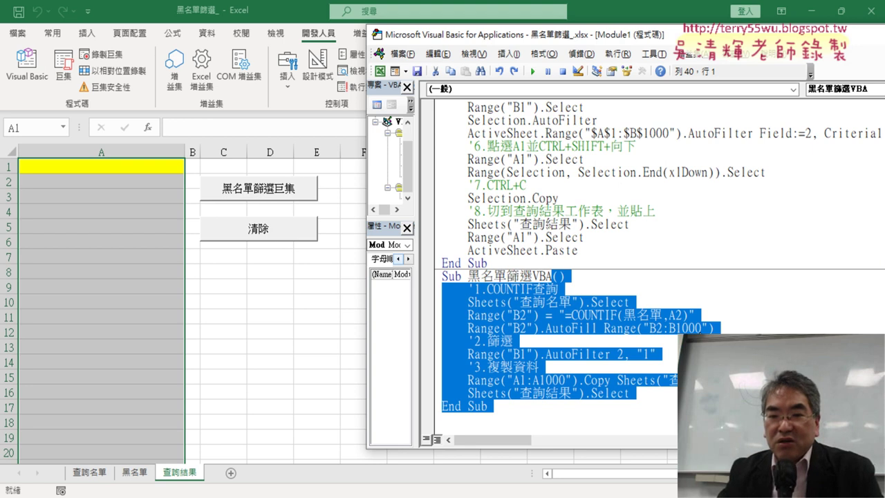
left_click(661, 301)
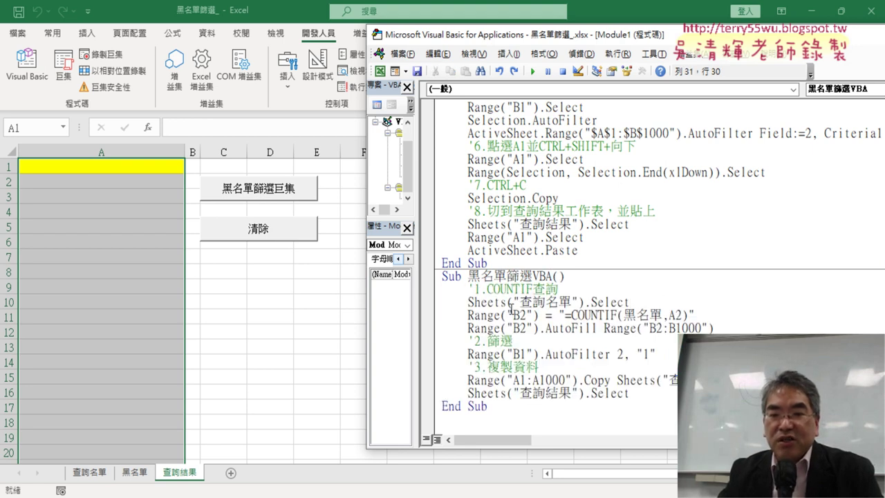
left_click_drag(468, 303, 513, 303)
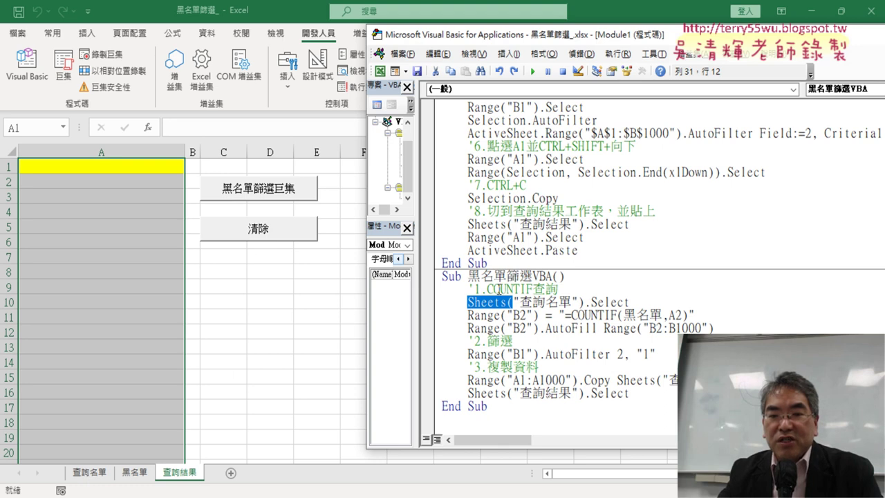
Switch Excel to the 查詢名單 sheet
left_click(573, 299)
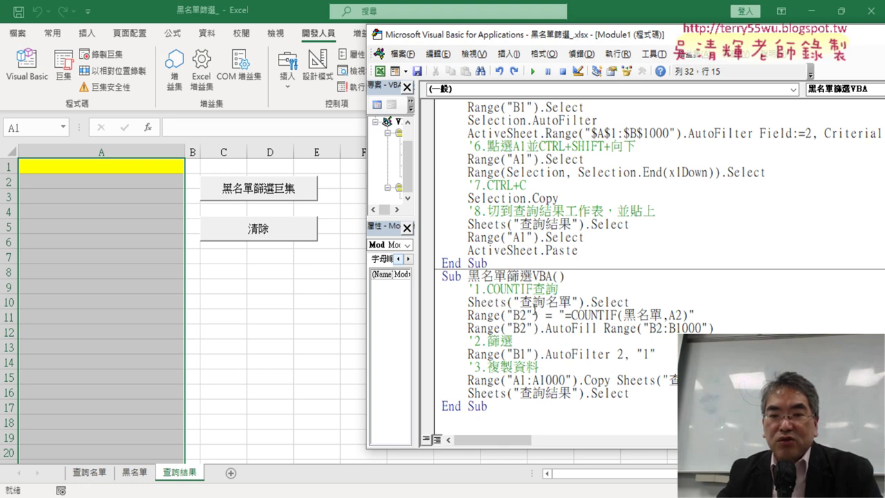
mouse_move(631, 302)
left_mouse_down()
mouse_move(585, 313)
mouse_move(468, 302)
left_mouse_up()
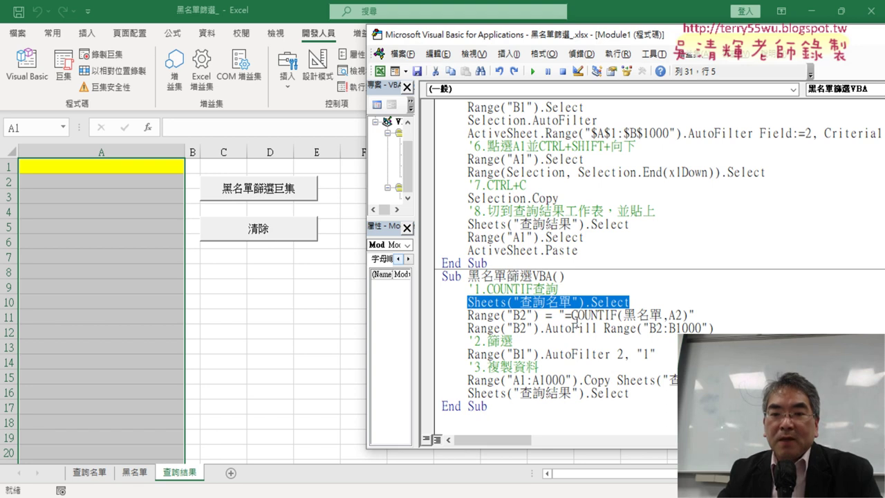
left_click(83, 473)
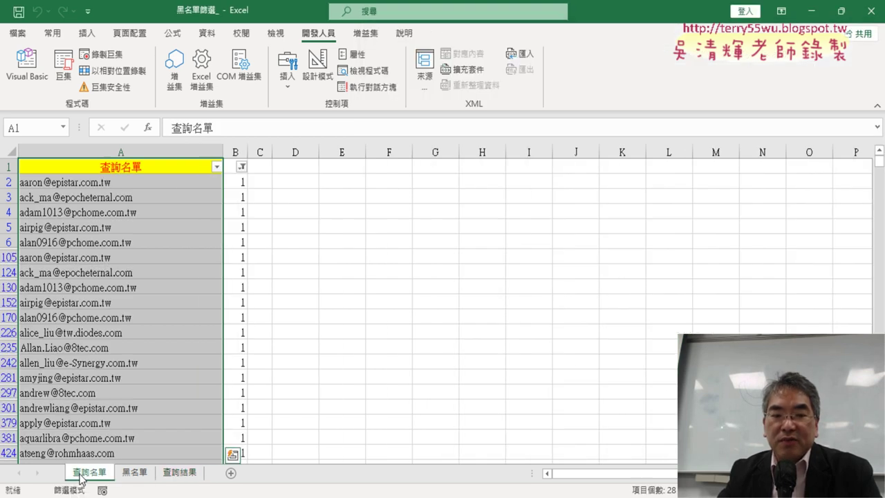
Delete =COUNTIF(黑名單,A2) from the Range("B2") line, leaving empty quotes
left_click(27, 67)
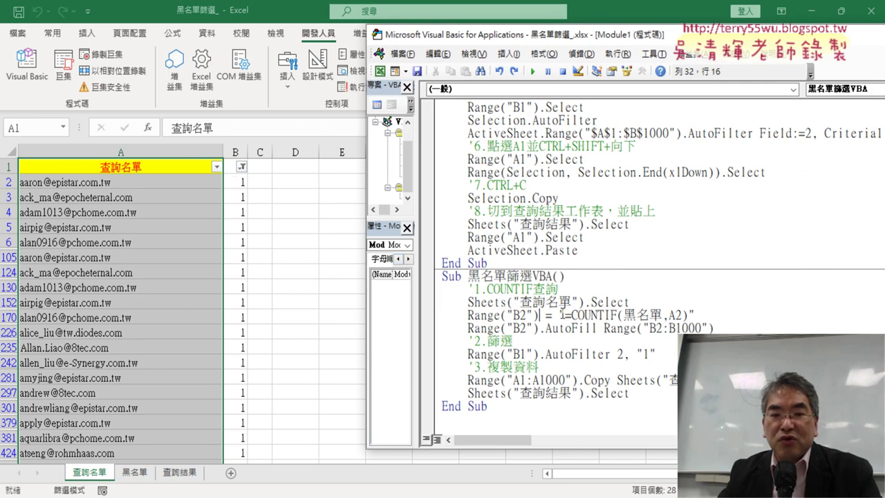
left_click_drag(561, 315, 700, 312)
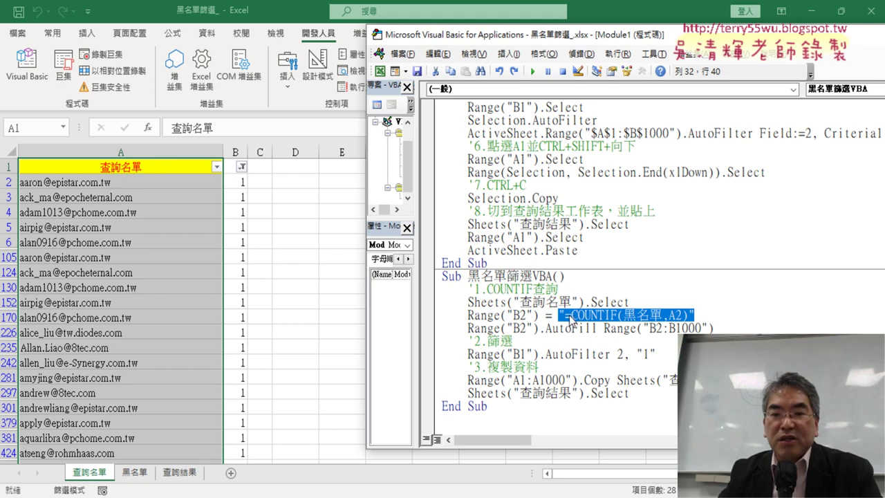
left_click_drag(565, 315, 684, 313)
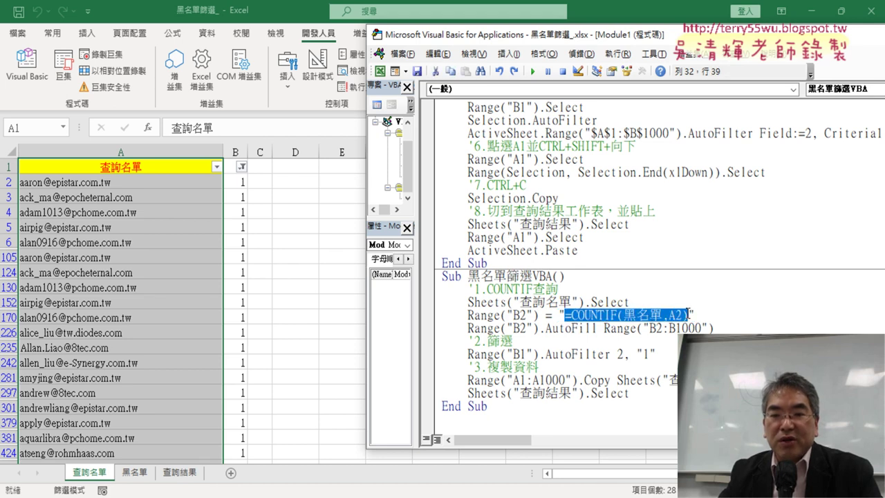
key("Delete")
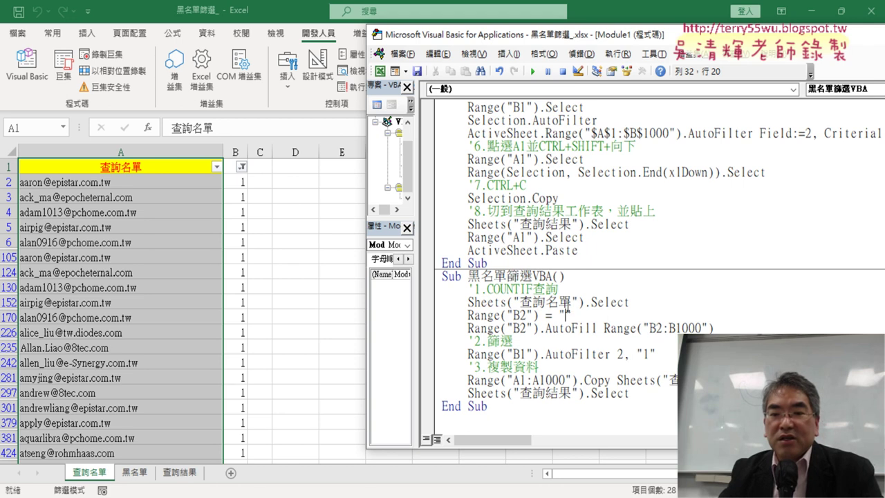
Copy cell B2's formula from the sheet and paste it back into the Range("B2") line
left_click(238, 183)
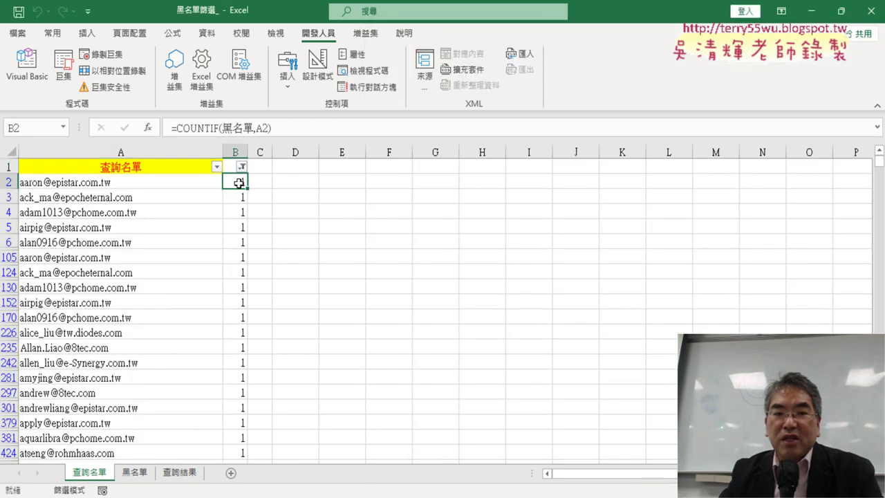
left_click_drag(304, 127, 172, 128)
right_click(197, 130)
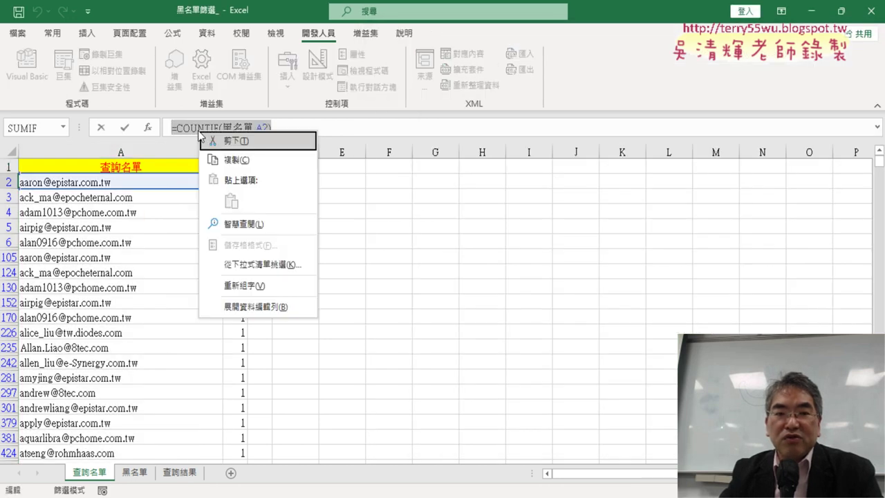
left_click(229, 155)
left_click(101, 128)
left_click(26, 66)
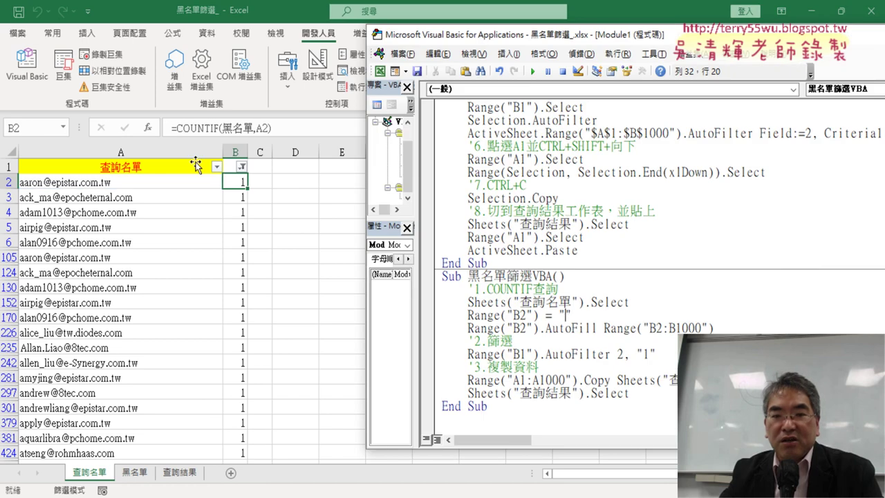
right_click(566, 313)
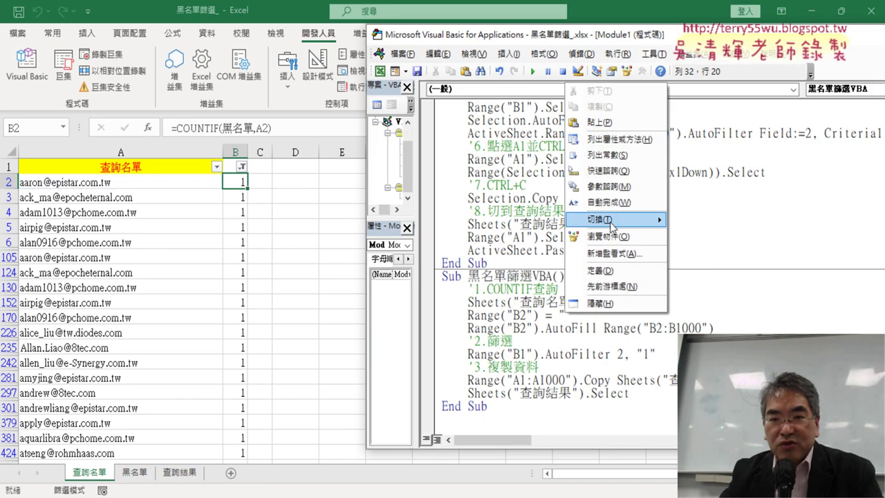
left_click(601, 121)
Review the B2 AutoFill code and delete '.AutoFilter 2, "1"' from the Range("B1") line
left_click_drag(694, 315, 467, 314)
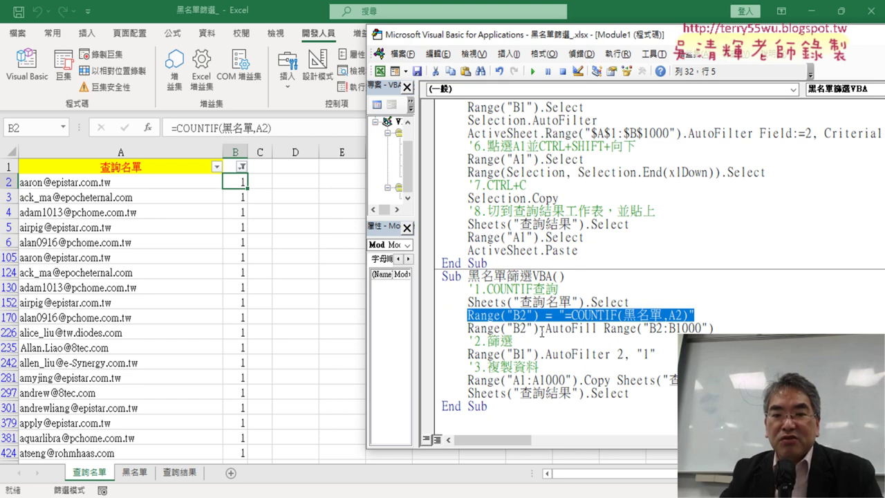
left_click_drag(539, 328, 467, 328)
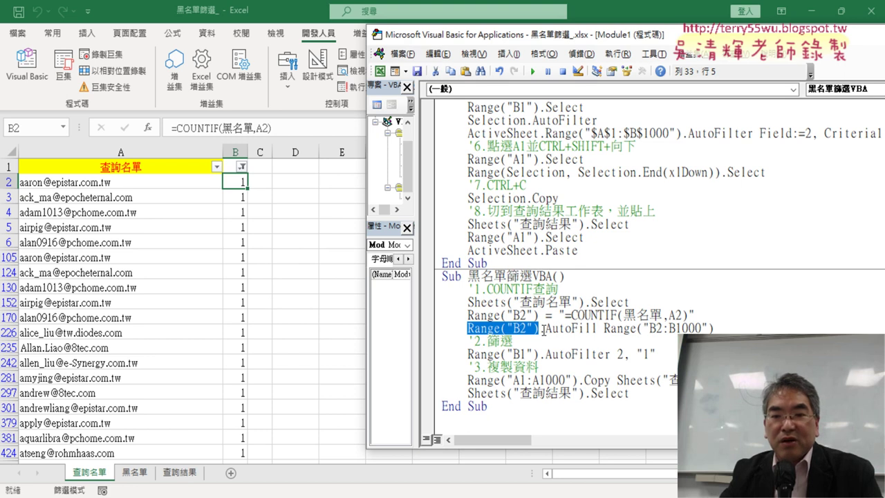
left_click(544, 329)
left_click_drag(539, 329, 597, 329)
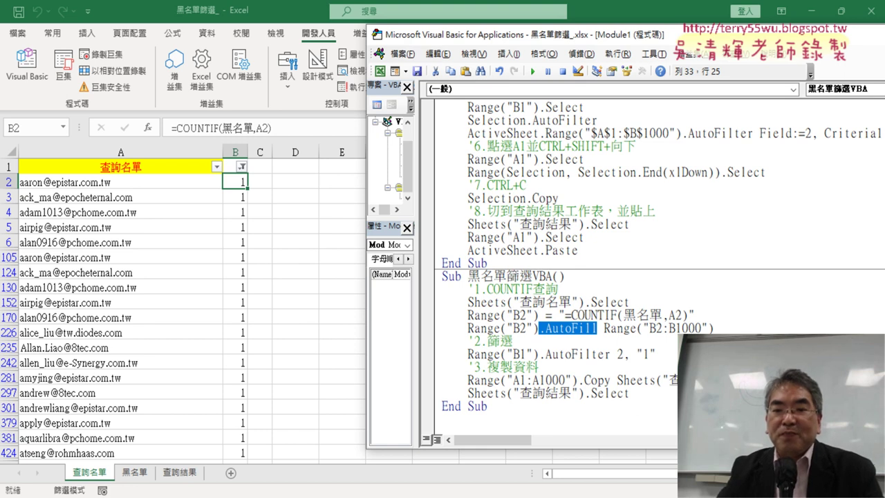
left_click_drag(604, 329, 715, 329)
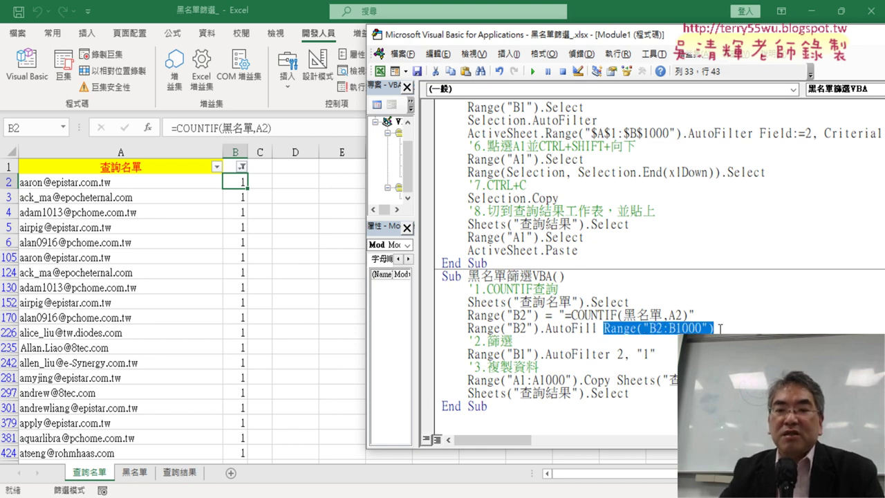
left_click_drag(734, 329, 428, 320)
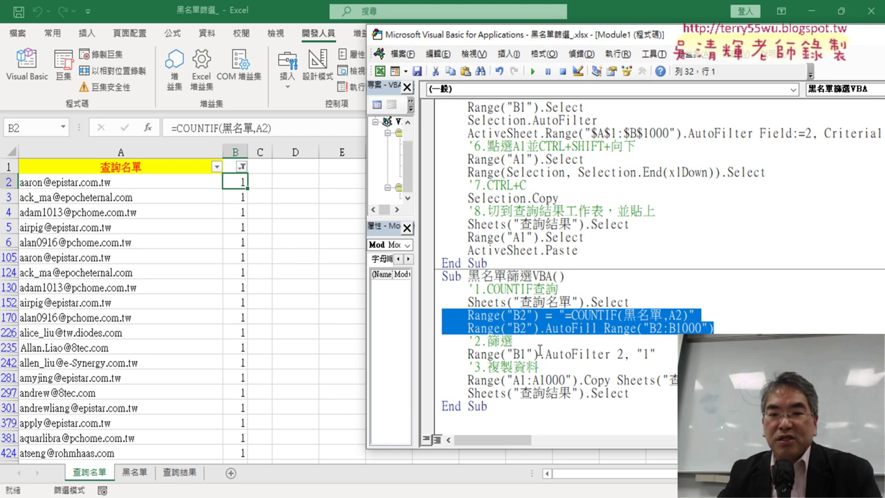
left_click_drag(539, 354, 670, 358)
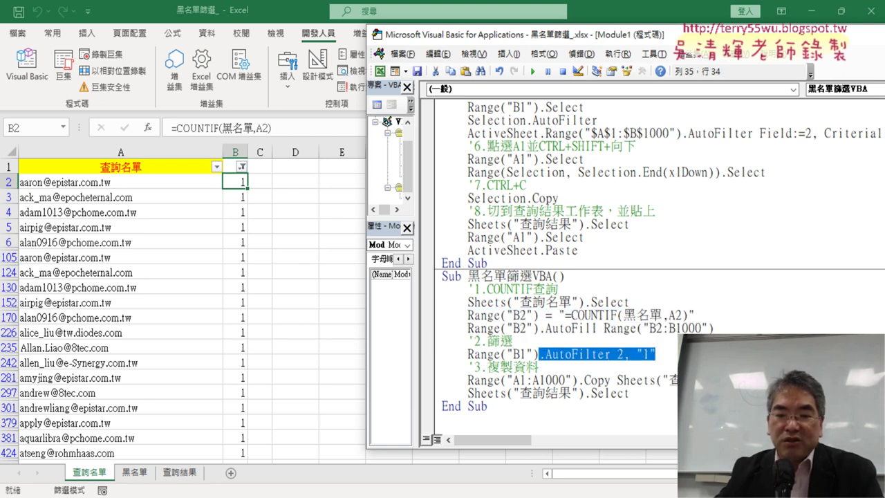
key("Delete")
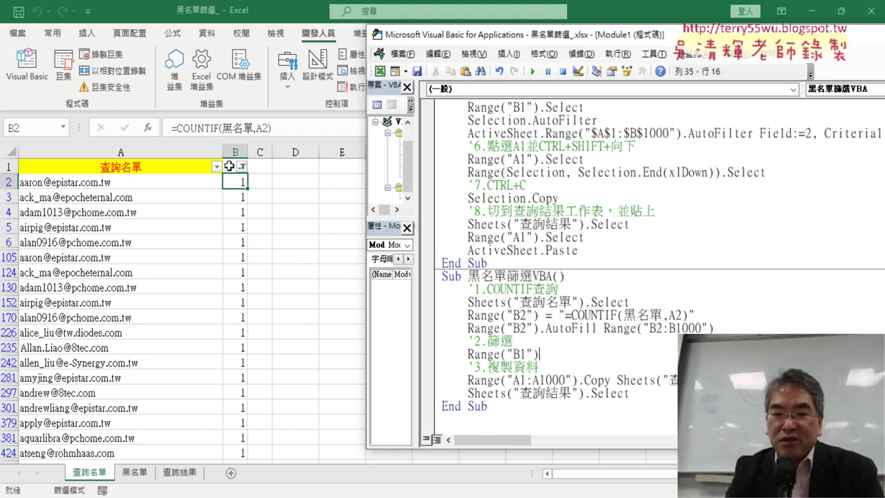
Complete the B1 line as Range("B1").AutoFilter 2, "1" to filter field 2 for 1
type(".")
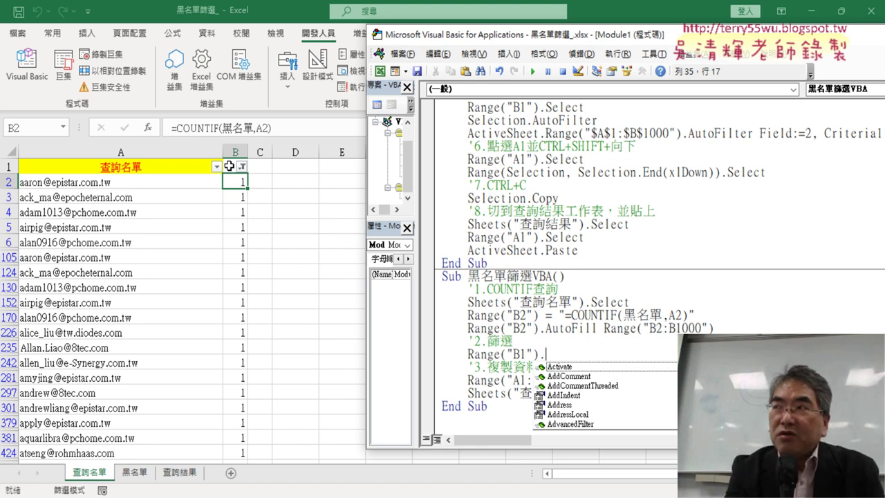
type("A")
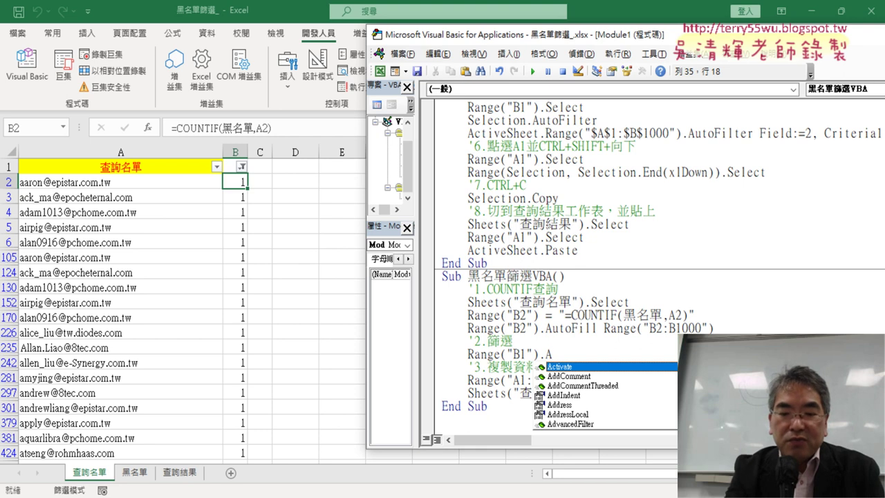
type("U")
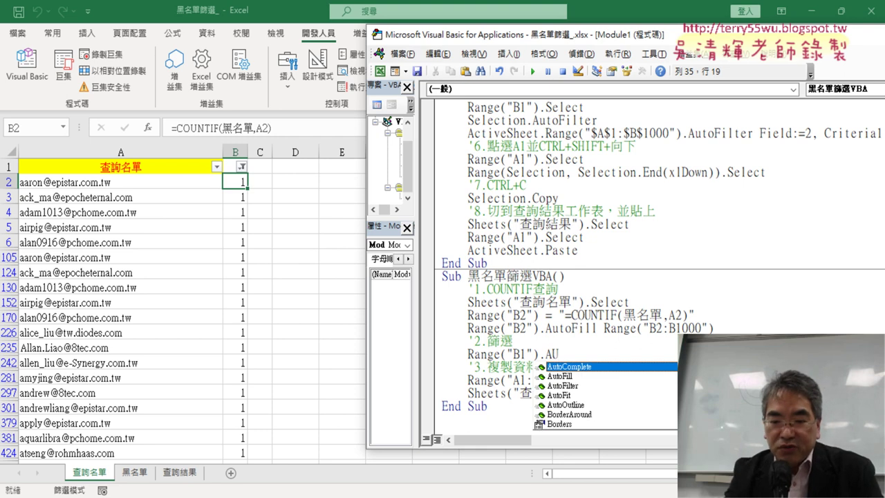
key("Down")
key("Down")
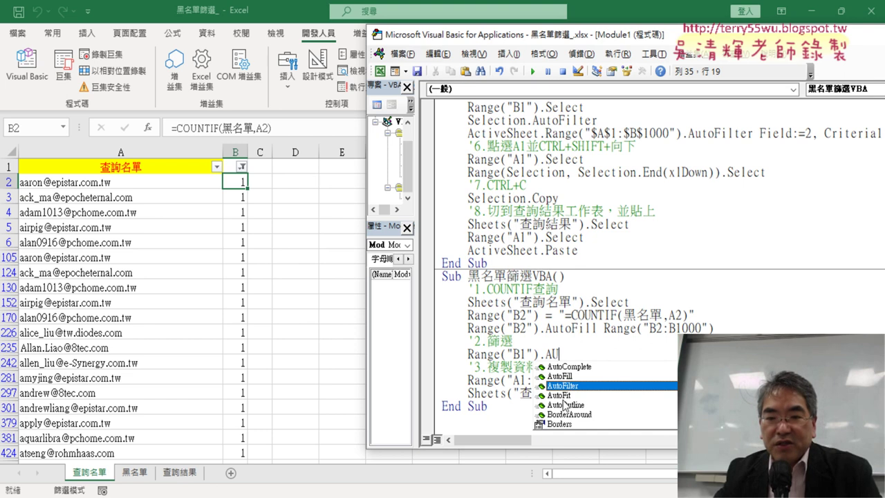
key("Tab")
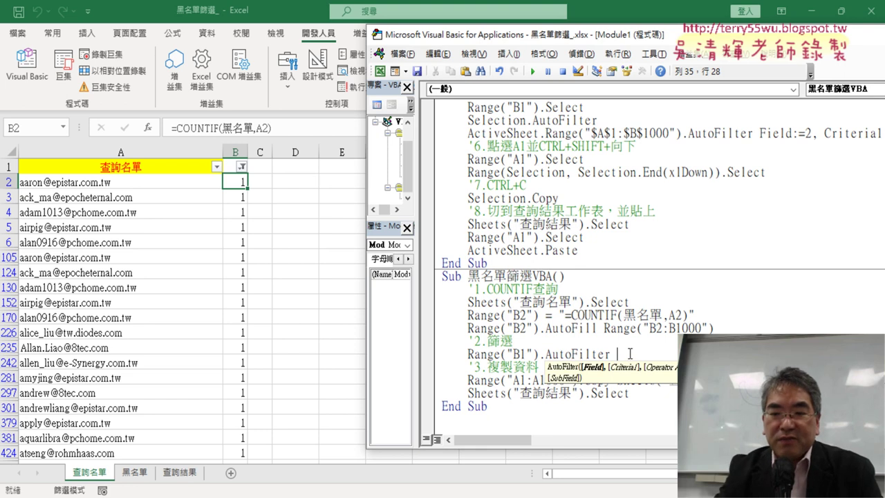
type("2")
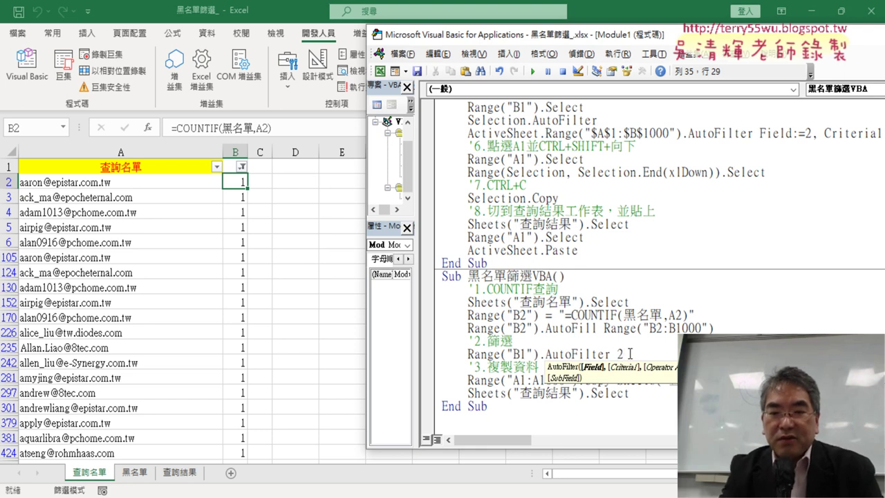
type(",")
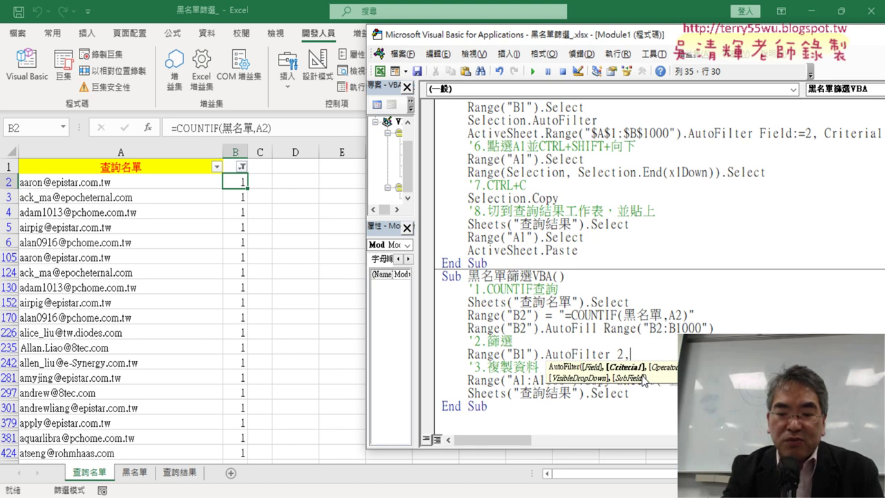
type("\"")
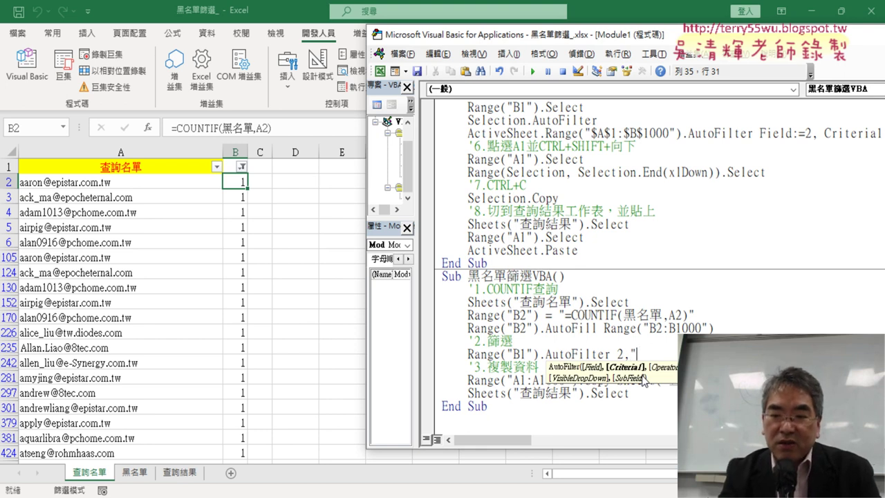
key("BackSpace")
type("\"1")
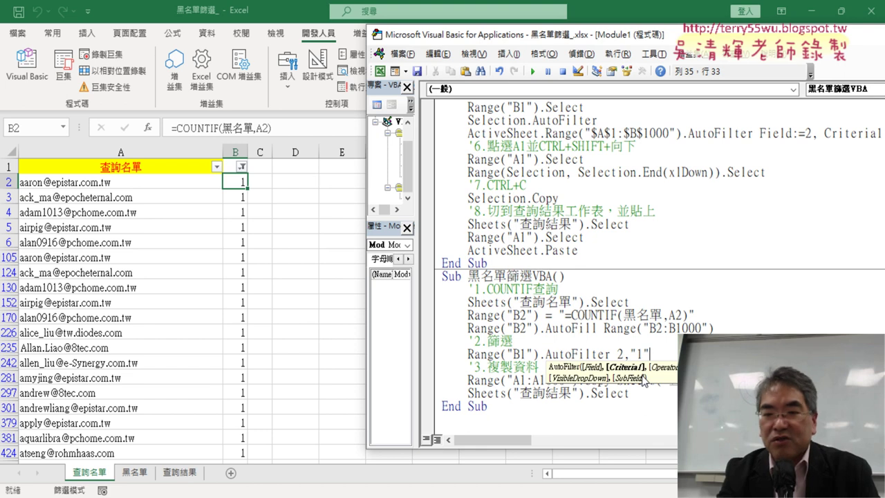
type("\"")
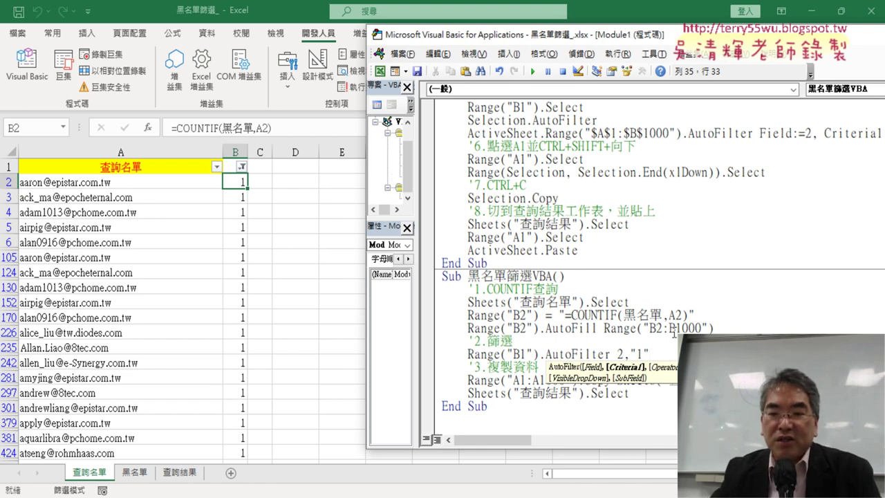
left_click(694, 315)
left_click_drag(655, 354, 637, 353)
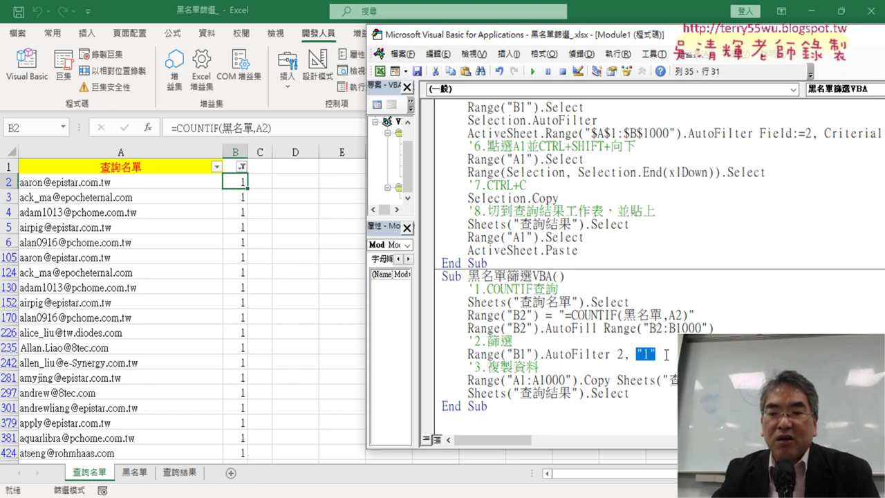
left_click(665, 354)
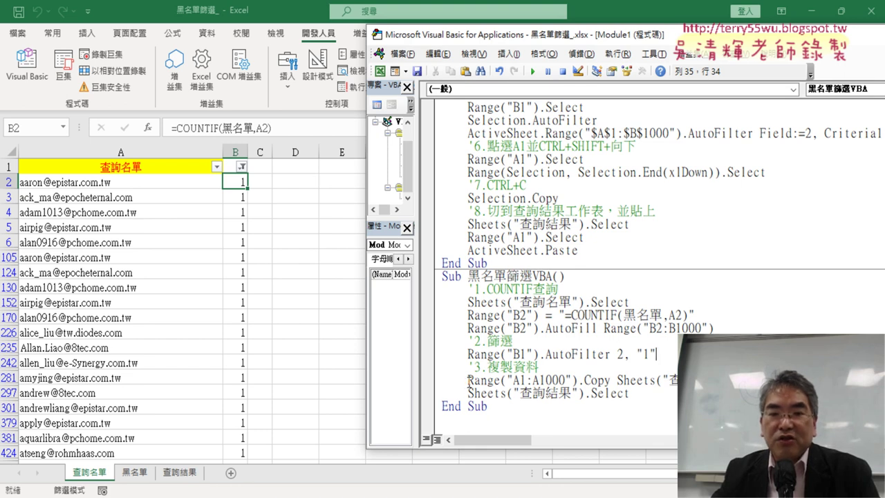
left_click_drag(469, 380, 612, 380)
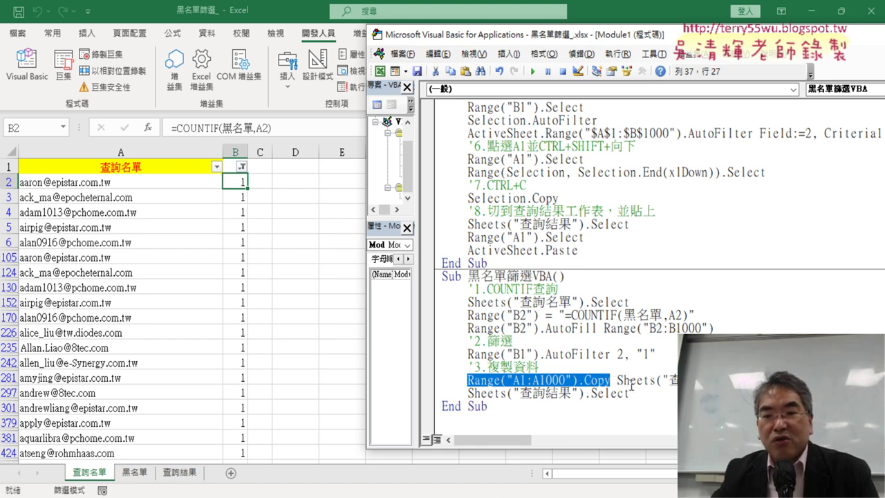
left_click_drag(618, 380, 820, 380)
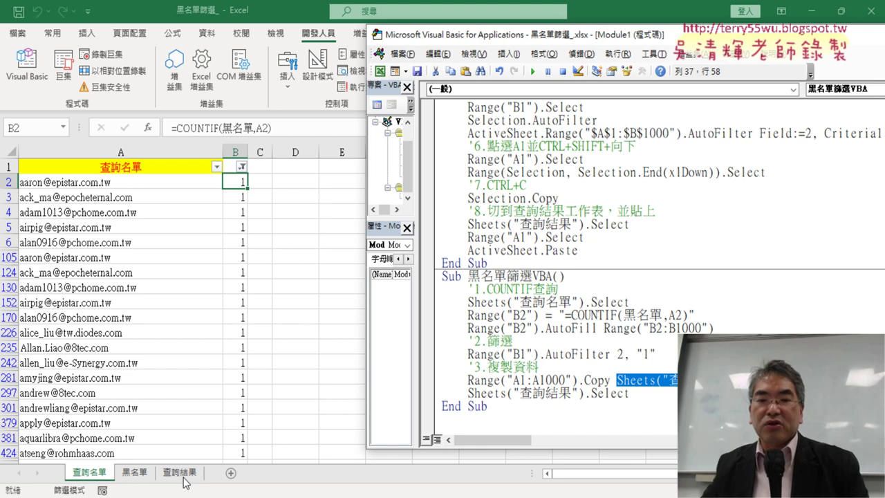
left_click(632, 394)
left_click_drag(632, 393, 468, 393)
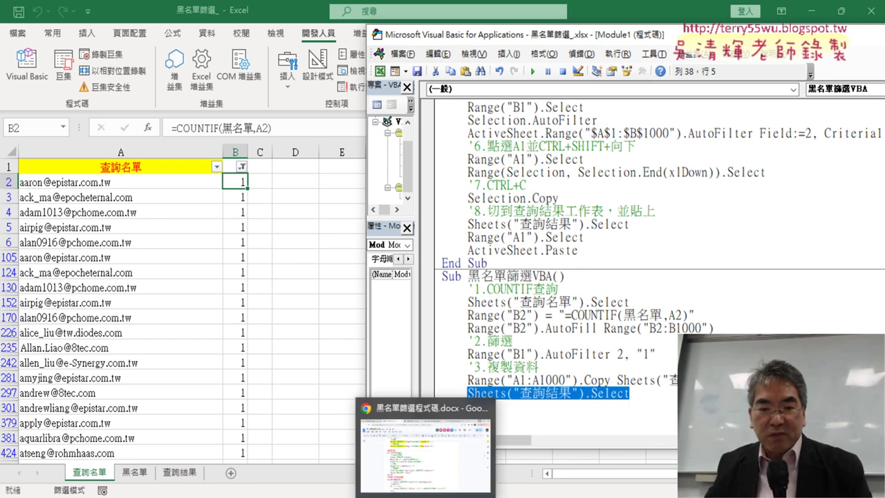
left_click(430, 477)
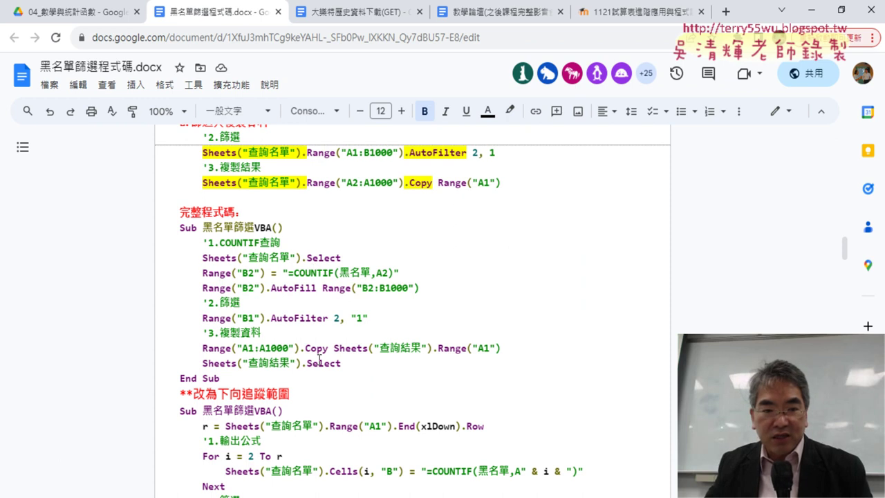
Select the full Sub 黑名單篩選VBA listing in the 黑名單篩選程式碼.docx notes
left_click_drag(219, 378, 156, 231)
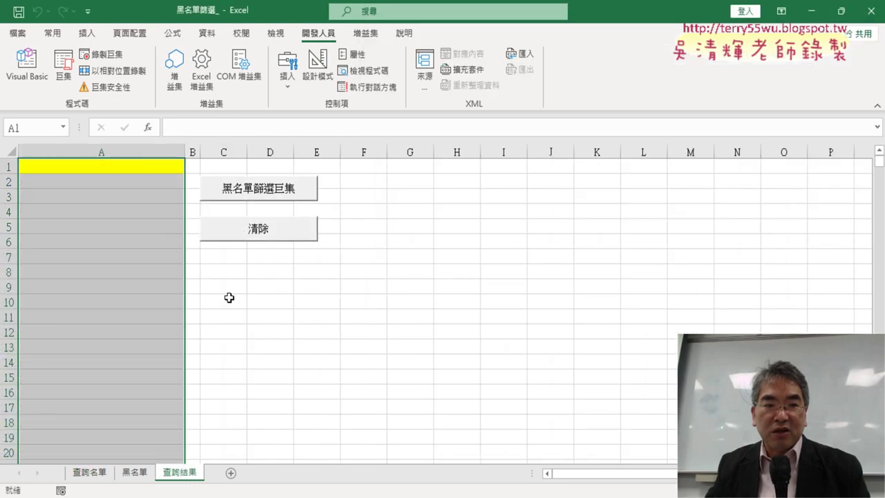
Bring back the 黑名單篩選VBA code, try running it, and dismiss the not-executable statement warning
left_click(27, 65)
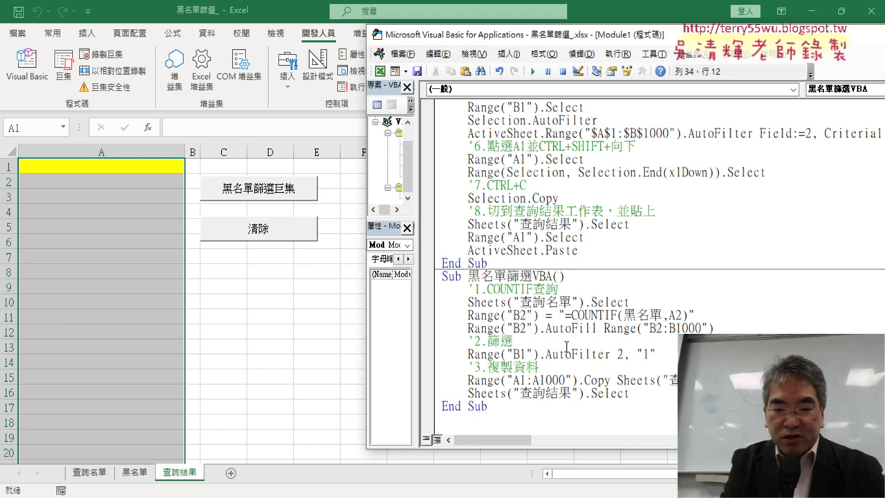
key("F9")
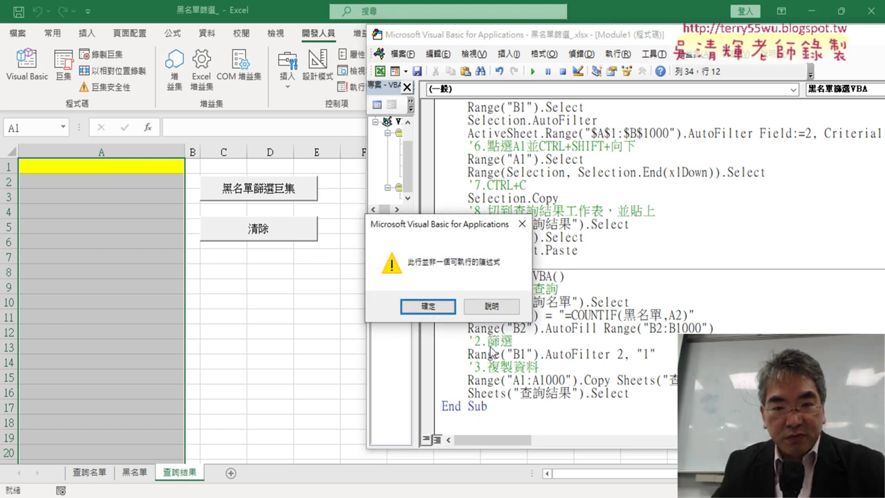
left_click(428, 305)
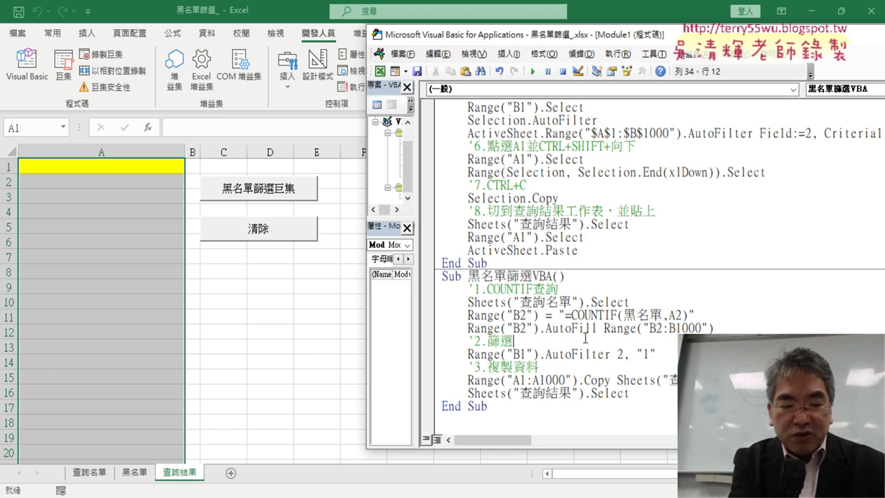
Step through 黑名單篩選VBA's COUNTIF, fill-down, filter and copy lines until it reaches 查詢結果
key("F8")
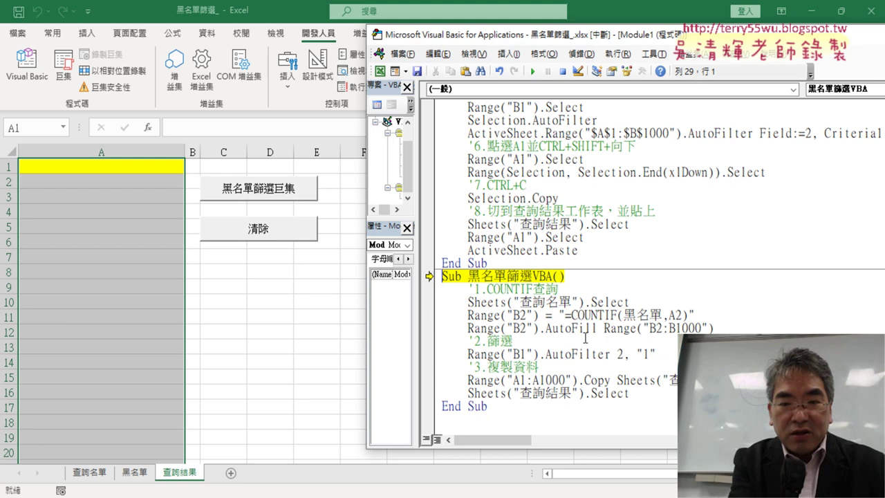
key("F8")
key("F8")
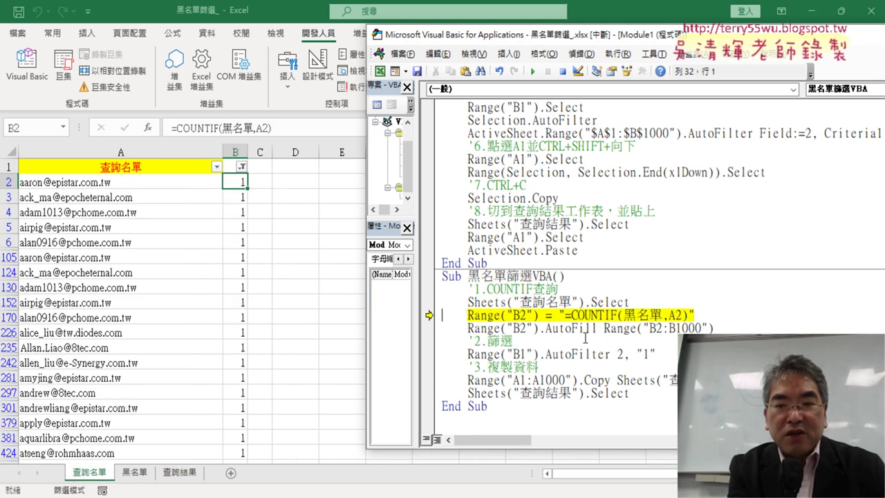
key("F8")
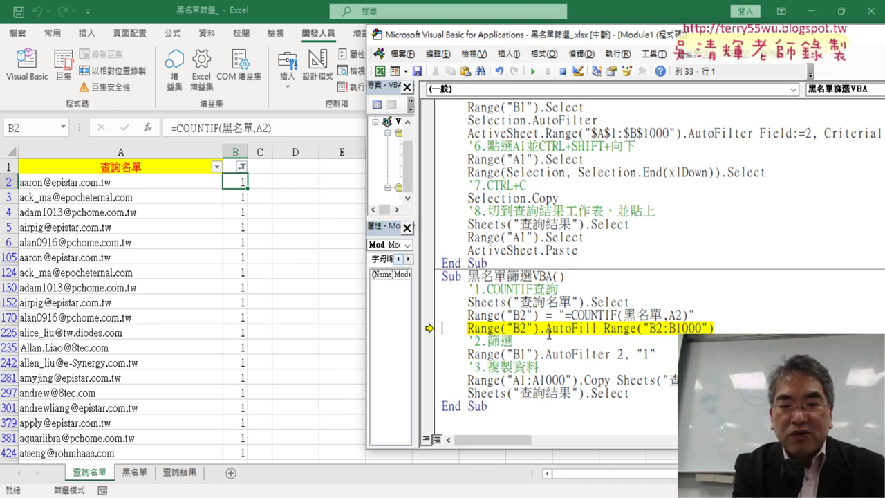
key("F8")
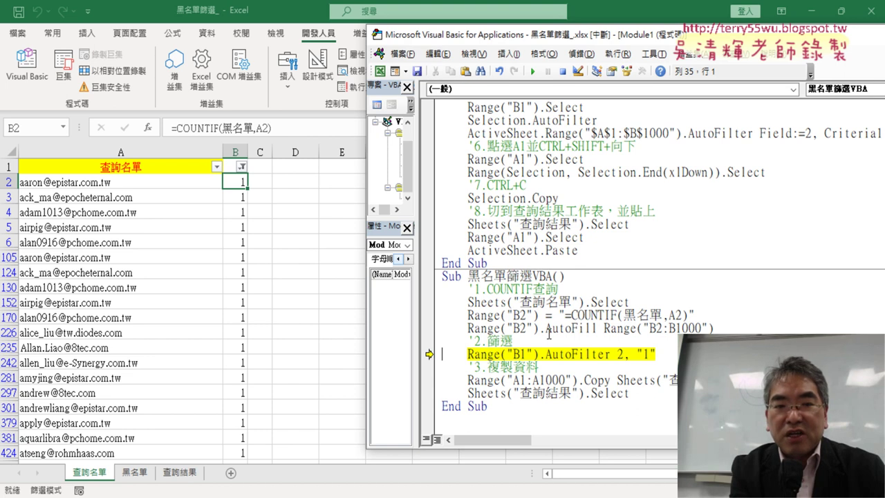
key("F8")
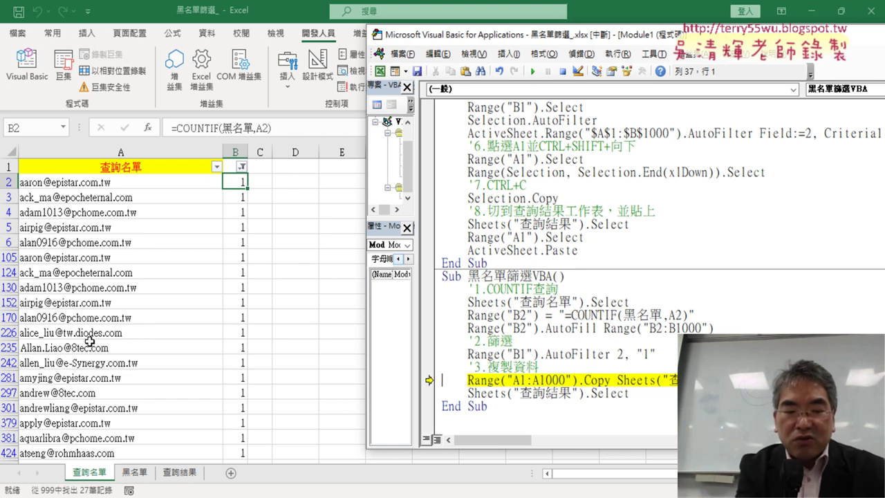
key("F8")
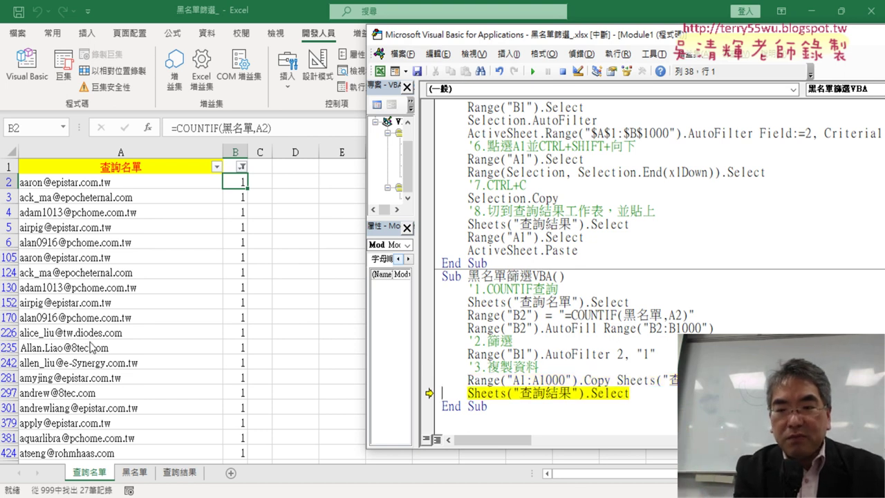
key("F8")
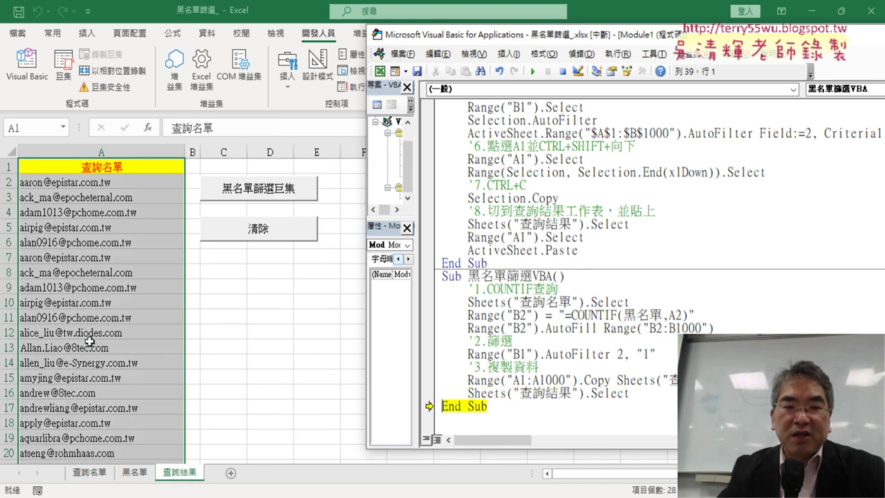
left_click(533, 71)
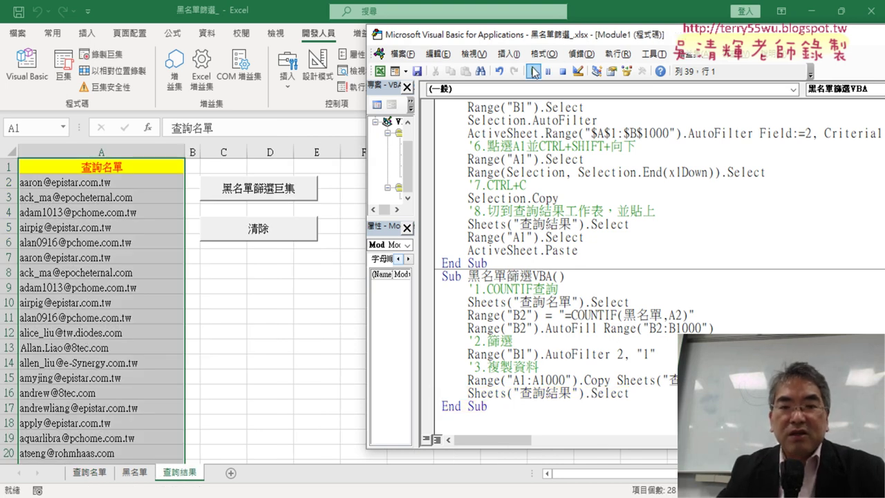
left_click_drag(640, 390, 440, 288)
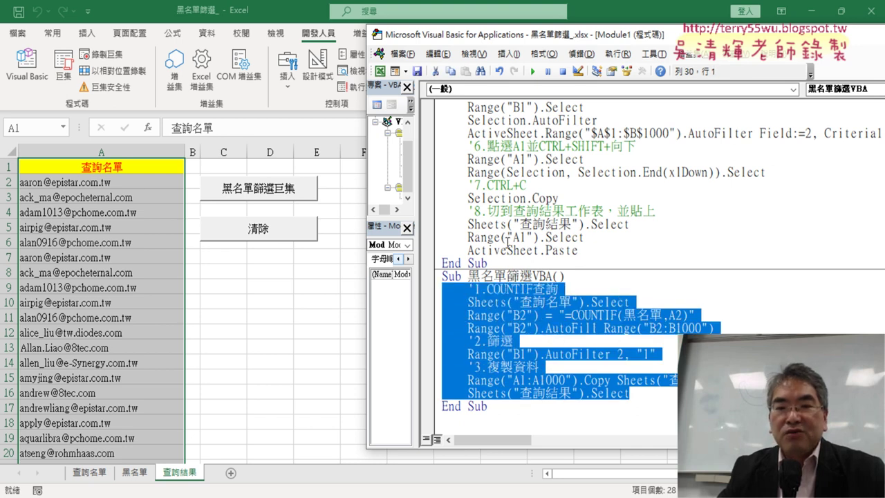
scroll(505, 235, "up", 2)
scroll(505, 228, "up", 1)
scroll(502, 222, "down", 1)
scroll(497, 210, "down", 2)
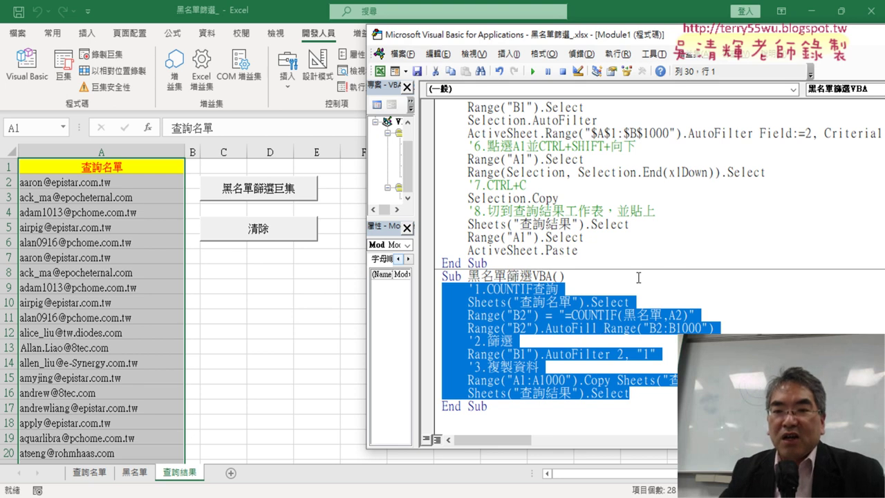
scroll(638, 277, "up", 1)
scroll(580, 228, "up", 2)
scroll(526, 181, "up", 2)
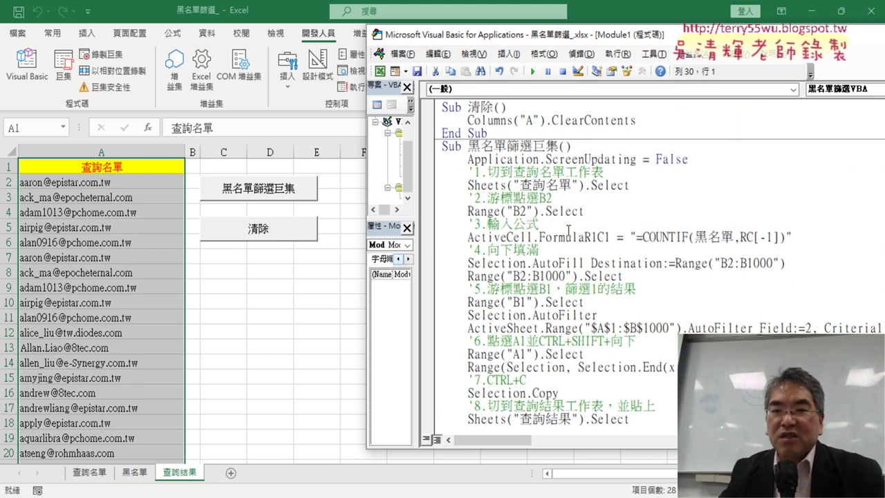
scroll(569, 231, "down", 1)
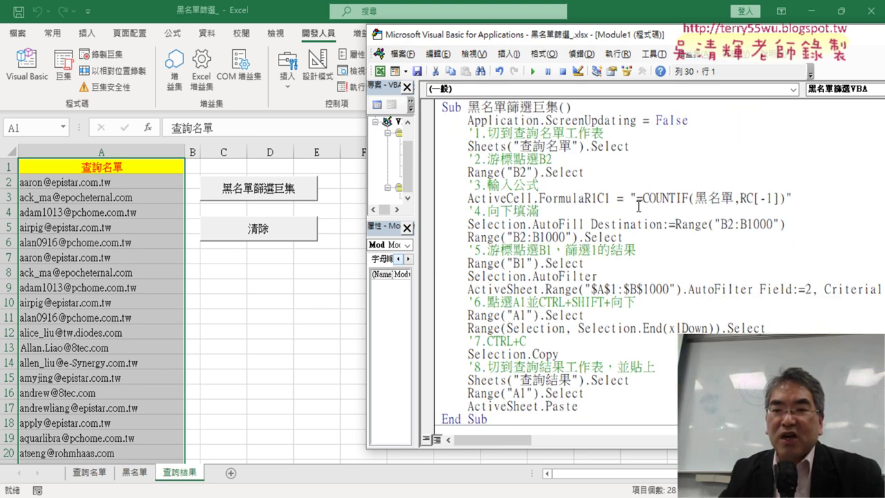
scroll(639, 206, "down", 3)
scroll(616, 307, "down", 1)
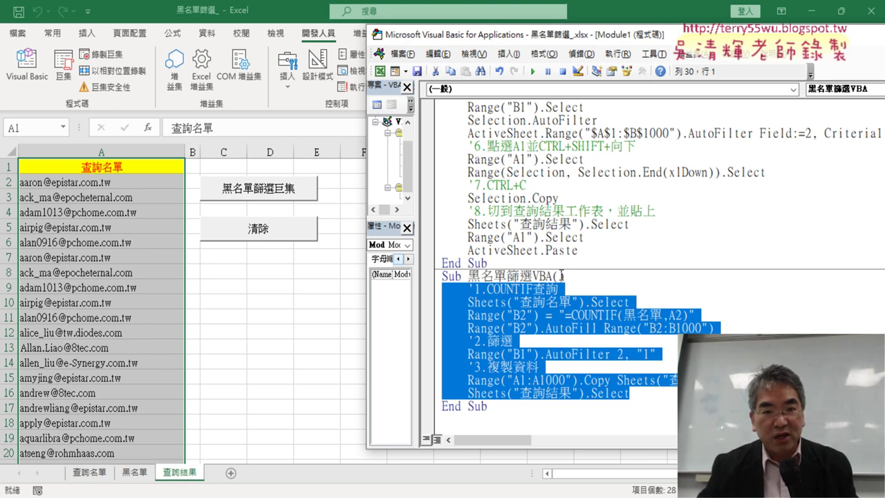
Duplicate the 黑名單篩選巨集 button at B7 and align the copy under 清除
right_click(285, 186)
left_click(293, 212)
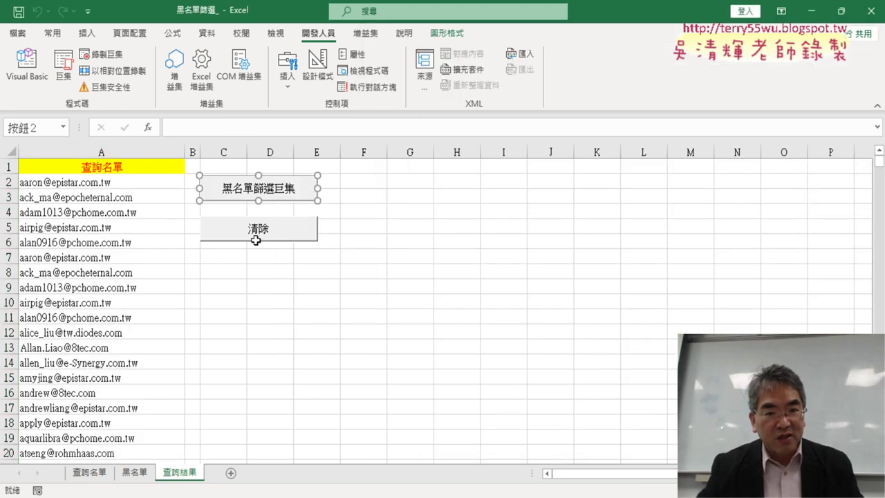
left_click(193, 255)
key("ctrl+v")
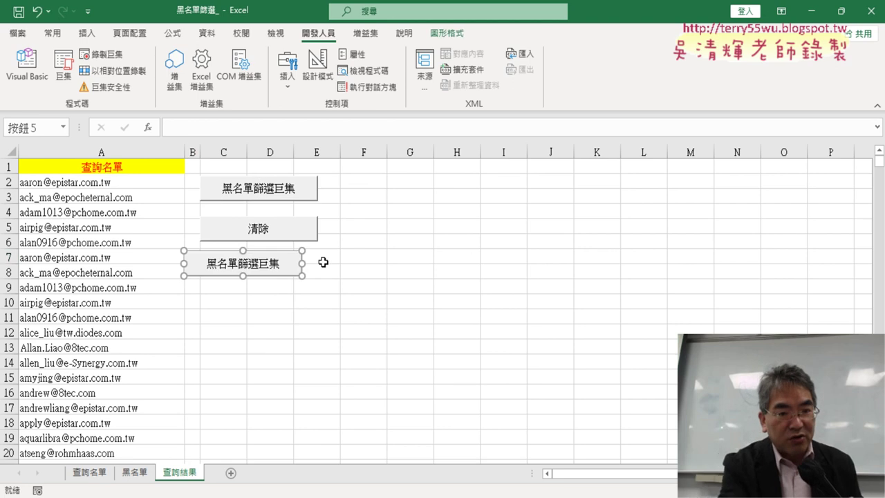
left_click_drag(289, 262, 304, 267)
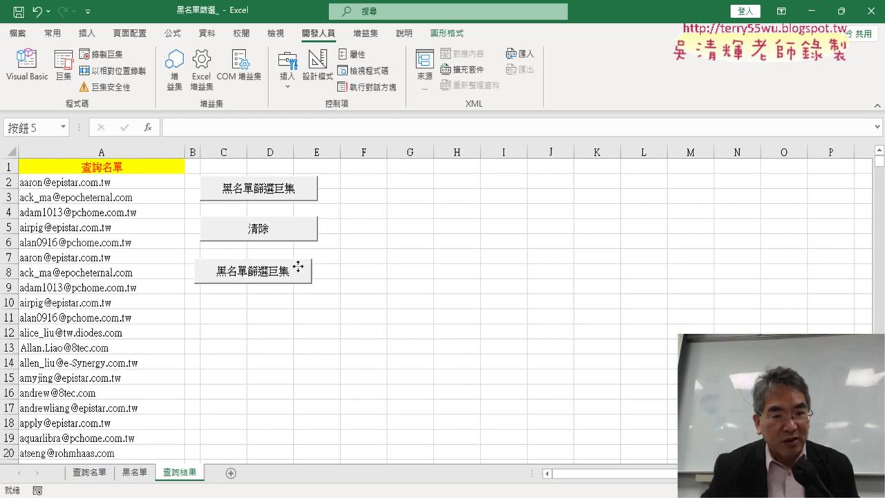
left_click(304, 267)
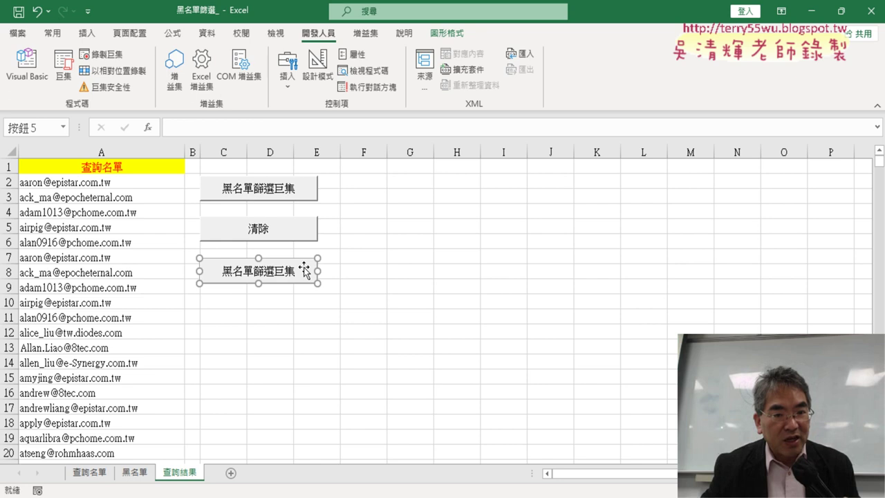
Assign the 黑名單篩選VBA macro to the copied button
right_click(303, 267)
left_click(355, 401)
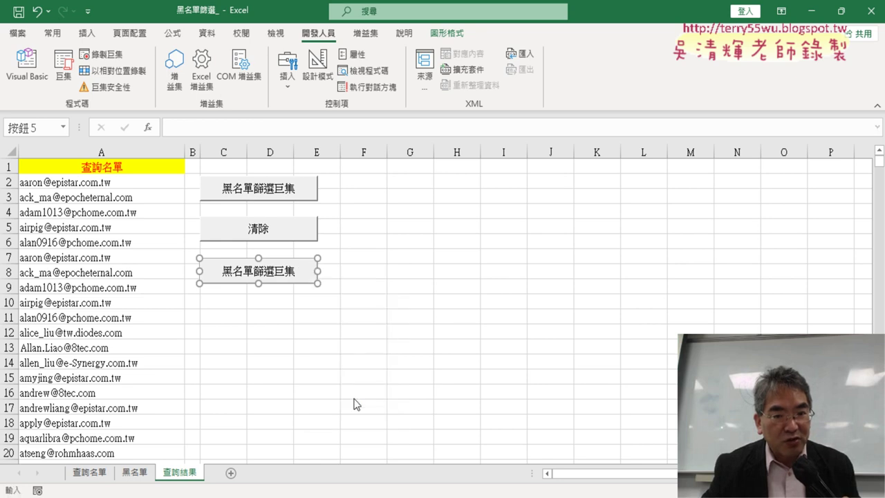
left_click(271, 282)
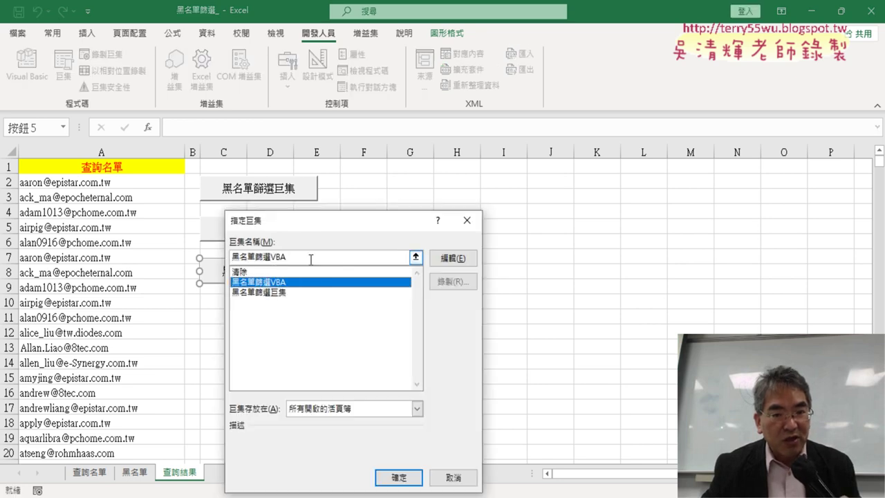
right_click(266, 260)
left_click(322, 263)
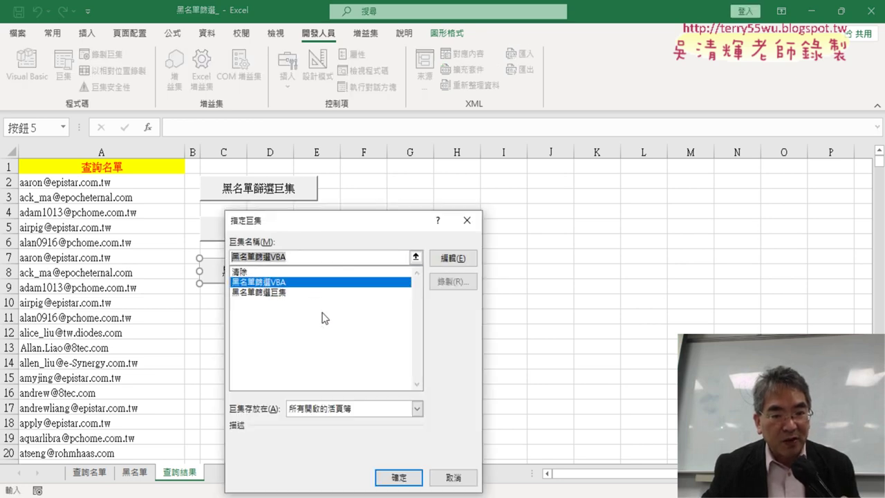
left_click(390, 477)
Change the copied button's caption to 黑名單篩選VBA
left_click(228, 274)
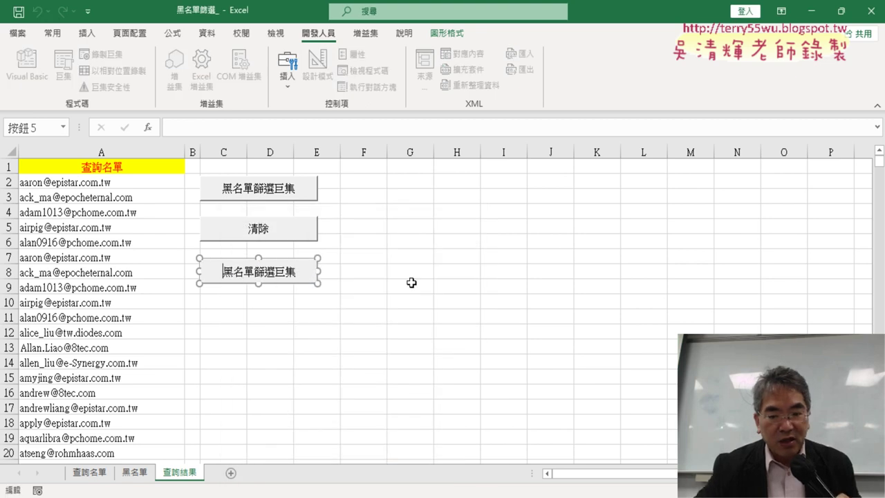
key("Delete")
key("Delete")
key("Delete")
key("Delete")
key("Delete")
key("Delete")
key("Delete")
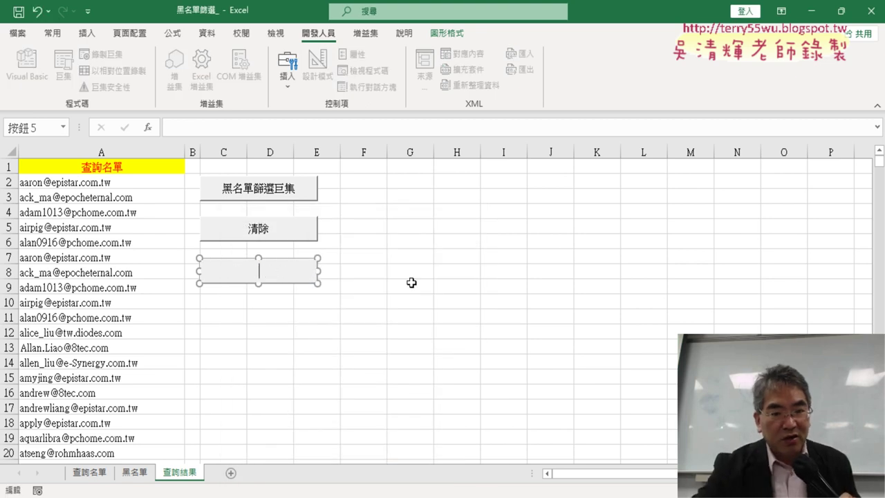
type("黑名單篩選VBA")
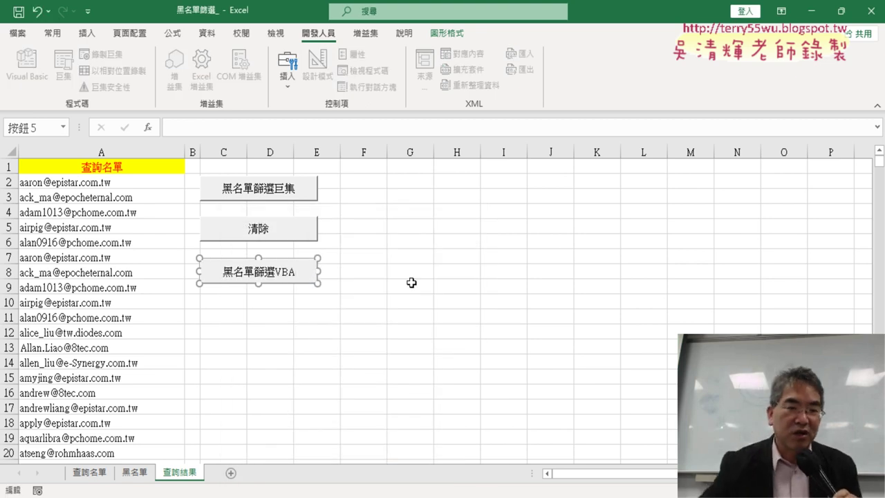
left_click(411, 283)
Alternate 清除 and 黑名單篩選VBA three times, finish with column A cleared, and reopen the code
left_click(284, 236)
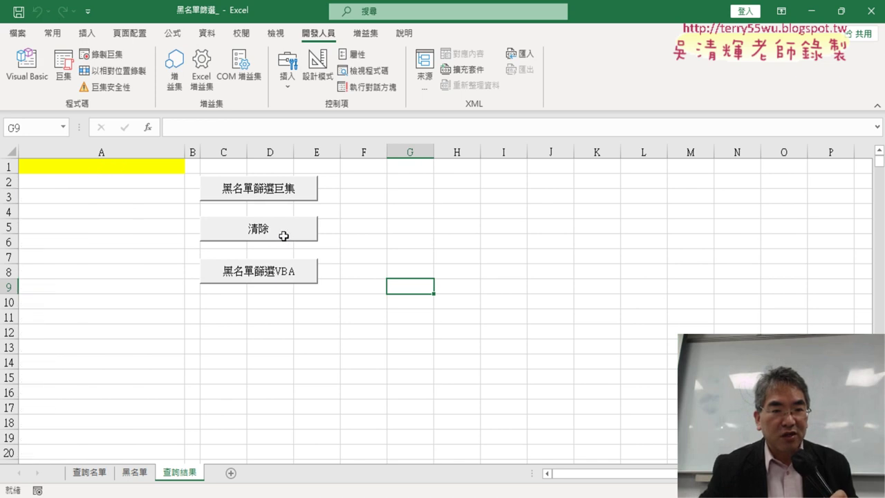
left_click(284, 277)
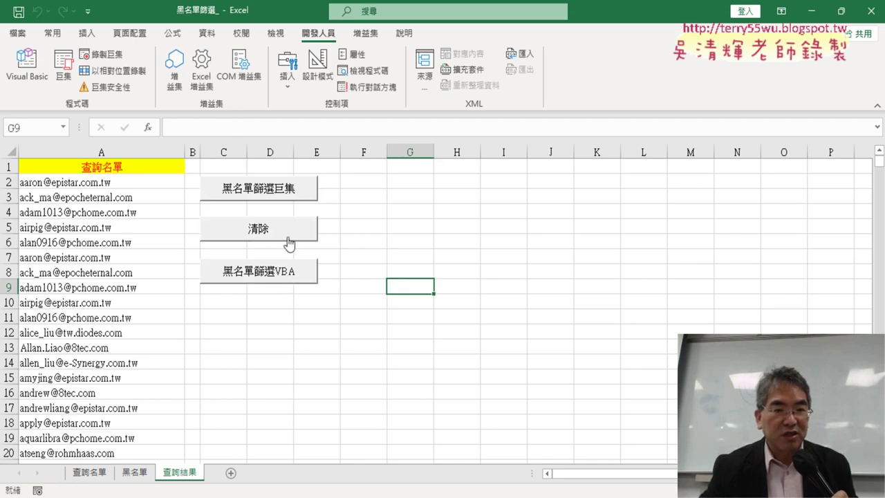
left_click(284, 235)
left_click(286, 275)
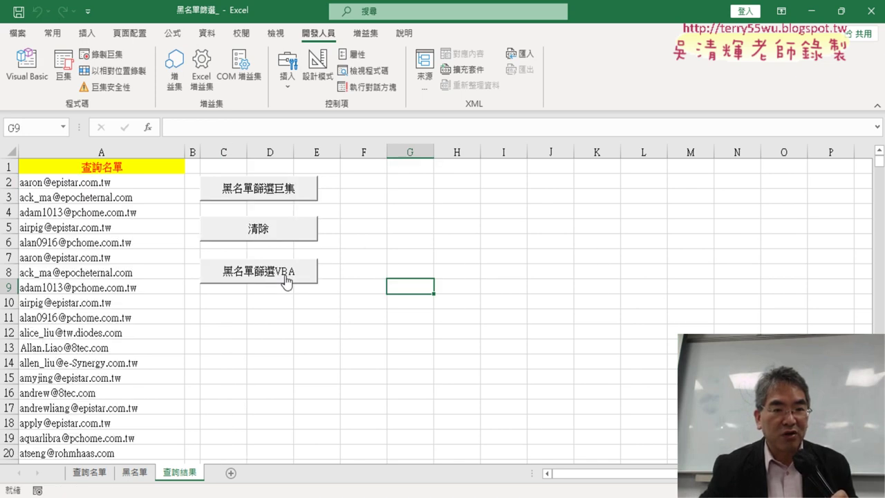
left_click(286, 233)
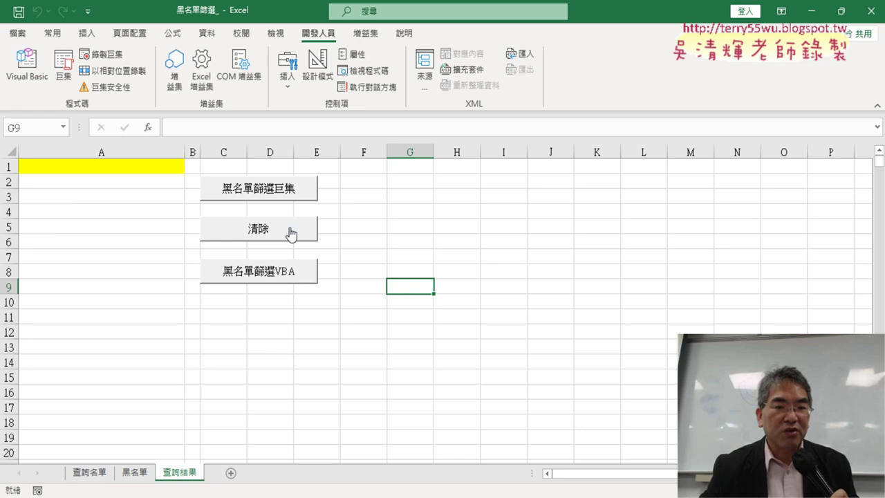
left_click(286, 275)
left_click(277, 232)
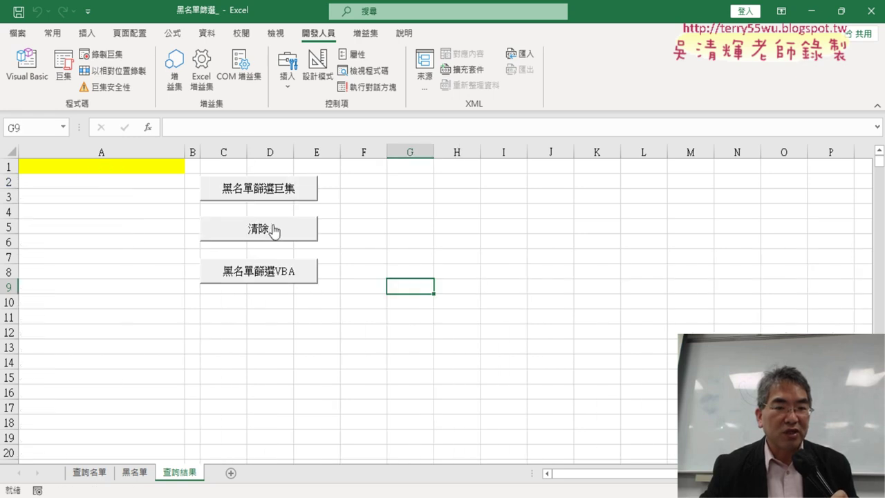
left_click(26, 66)
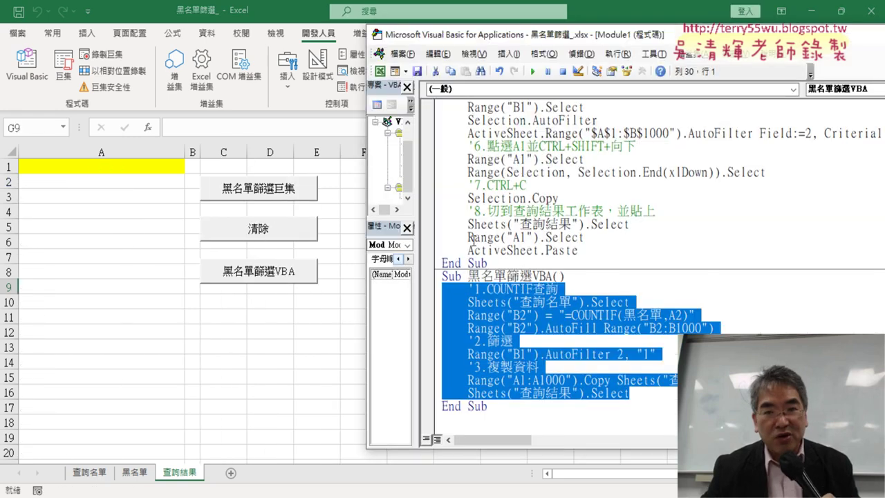
Copy the Application.ScreenUpdating = False line from Sub 黑名單篩選巨集
scroll(551, 227, "up", 1)
scroll(551, 226, "up", 3)
scroll(637, 183, "up", 1)
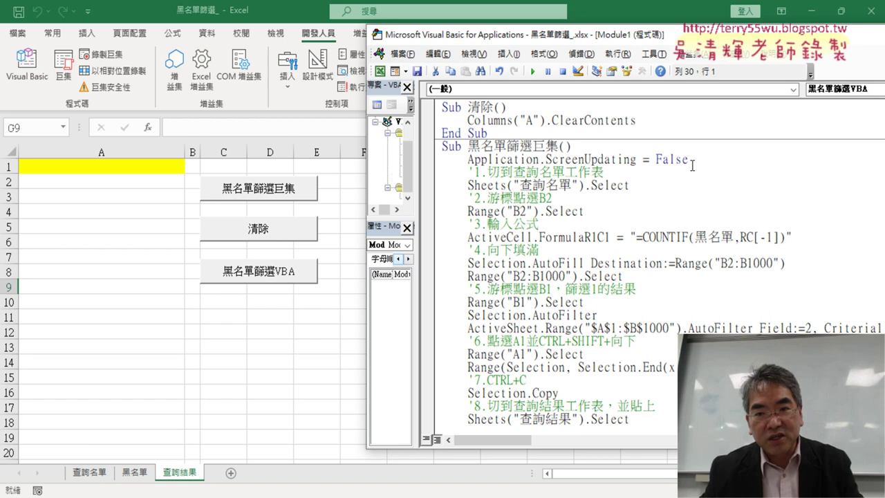
left_click(442, 160)
right_click(513, 165)
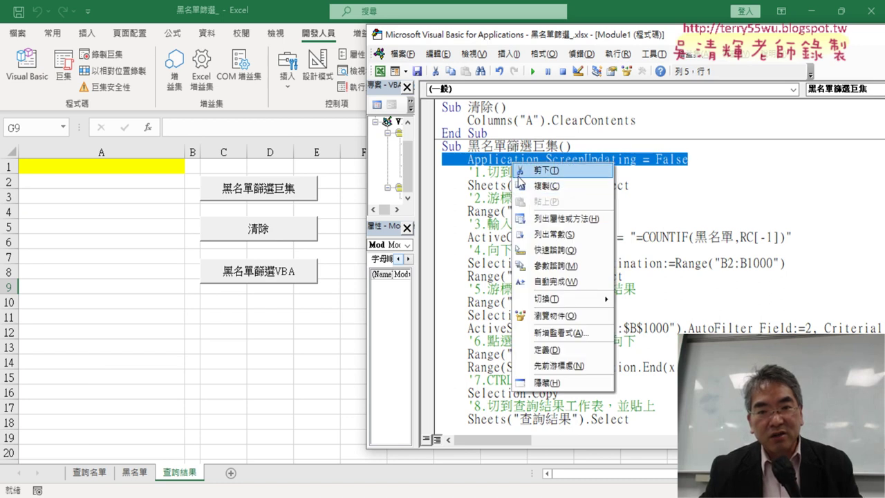
left_click(546, 186)
Paste Application.ScreenUpdating = False on a new line right after Sub 黑名單篩選VBA()
scroll(572, 282, "down", 1)
scroll(572, 282, "down", 4)
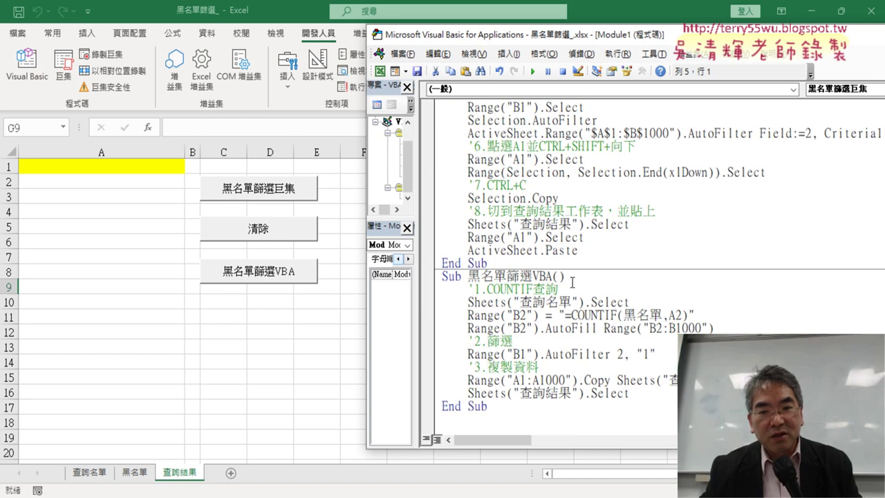
left_click(587, 275)
key("Return")
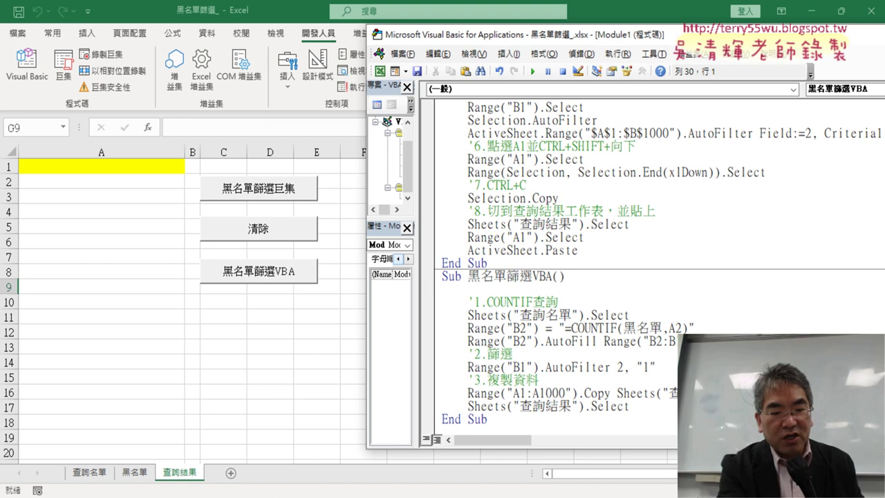
type("Application.ScreenUpdating = False")
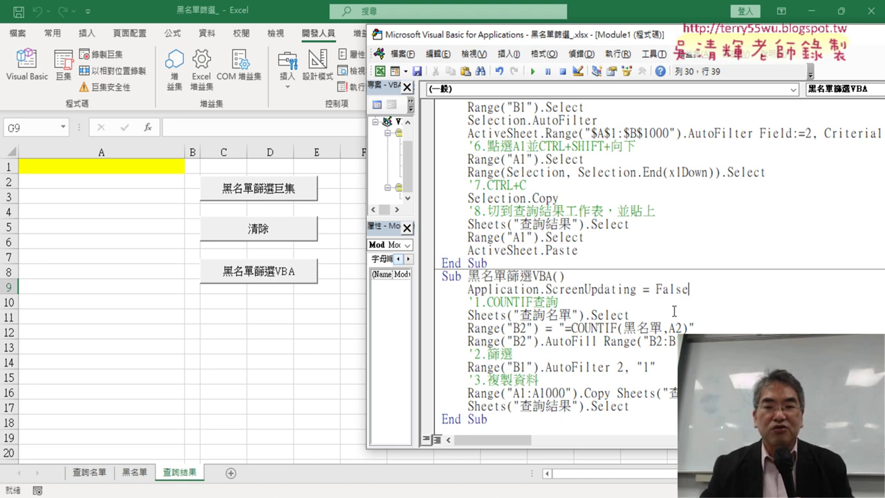
left_click_drag(695, 290, 432, 288)
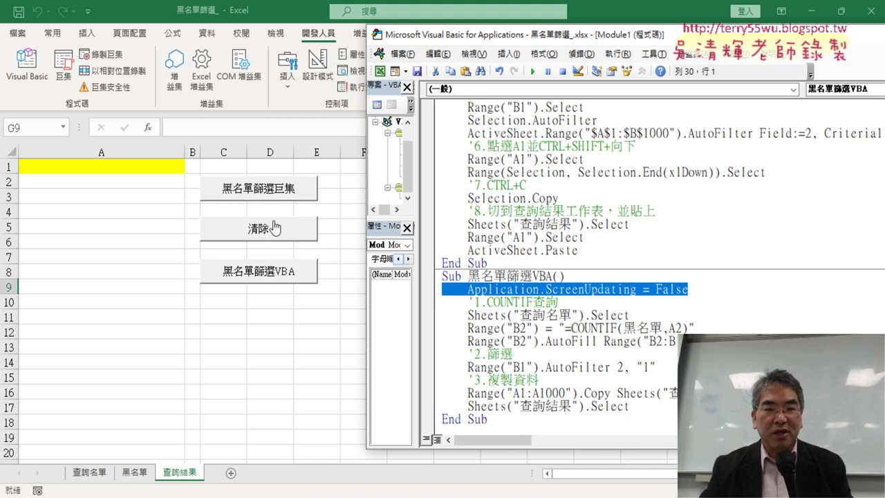
left_click(280, 272)
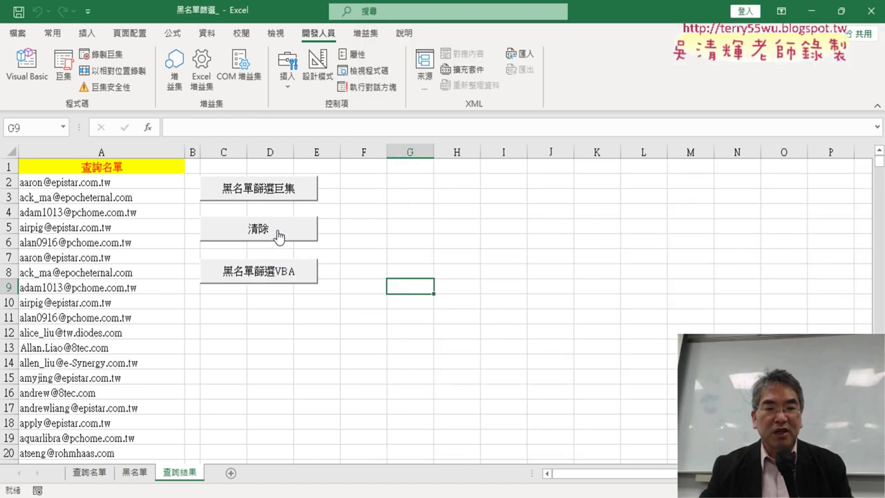
left_click(281, 232)
left_click(280, 275)
left_click(285, 233)
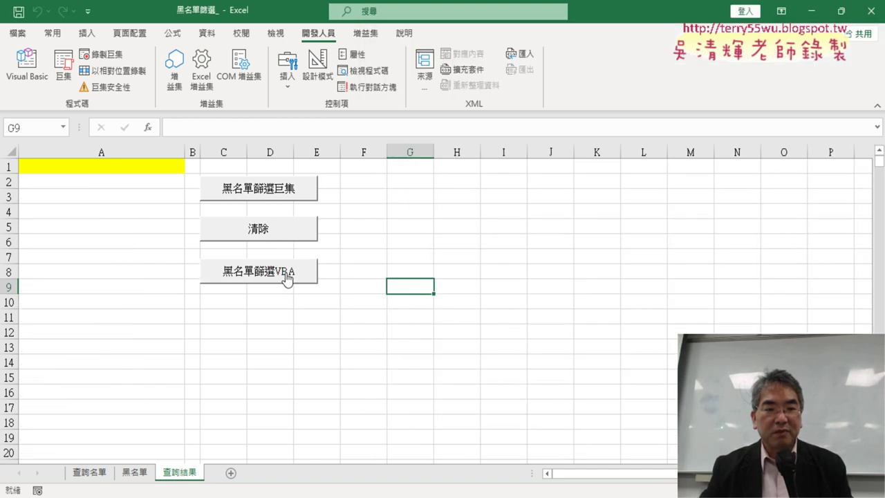
left_click(285, 276)
left_click(286, 236)
left_click(292, 188)
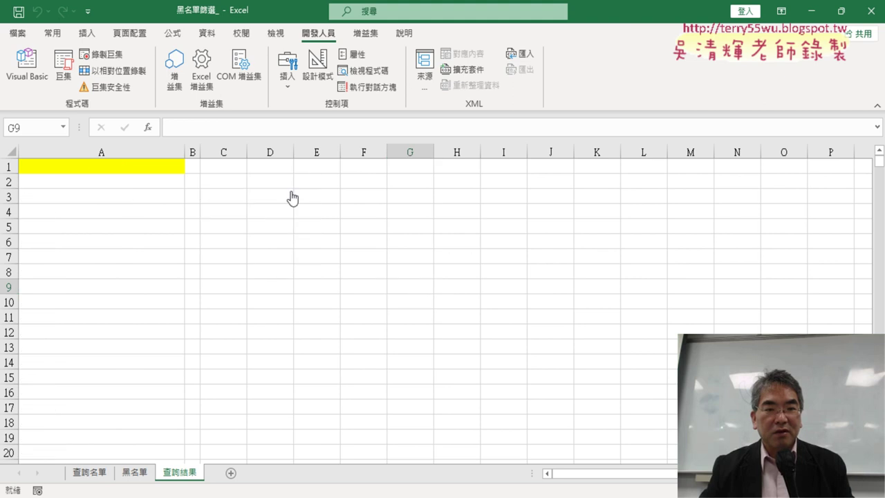
left_click(289, 235)
left_click(289, 271)
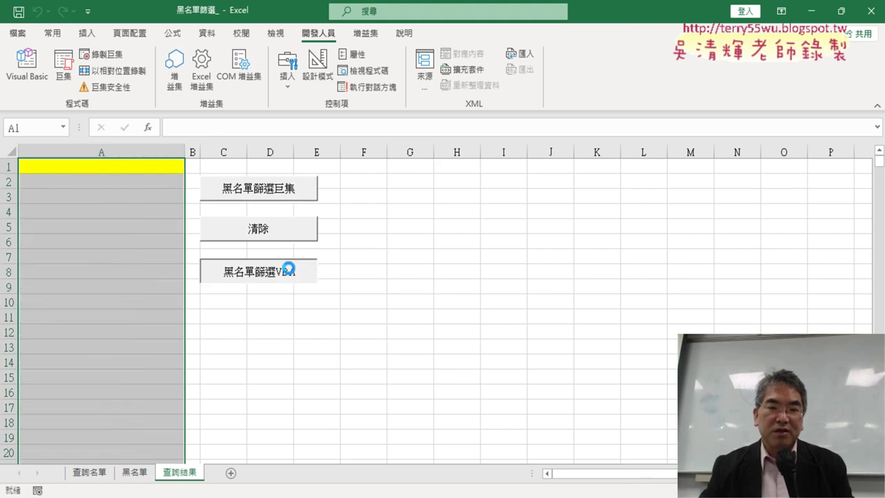
left_click(394, 242)
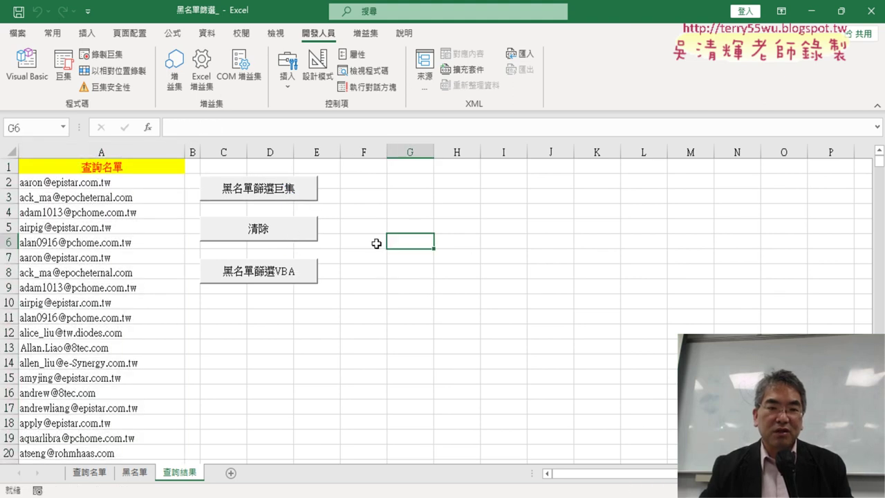
left_click(273, 198)
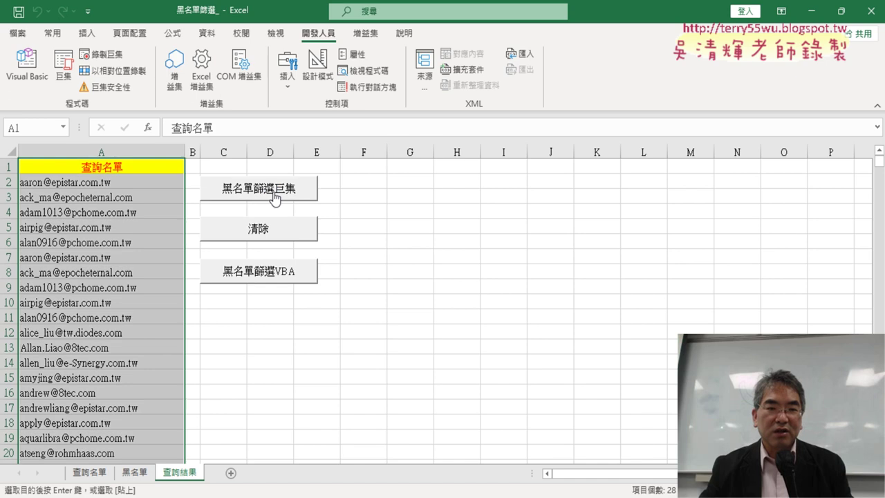
left_click(282, 235)
left_click(290, 276)
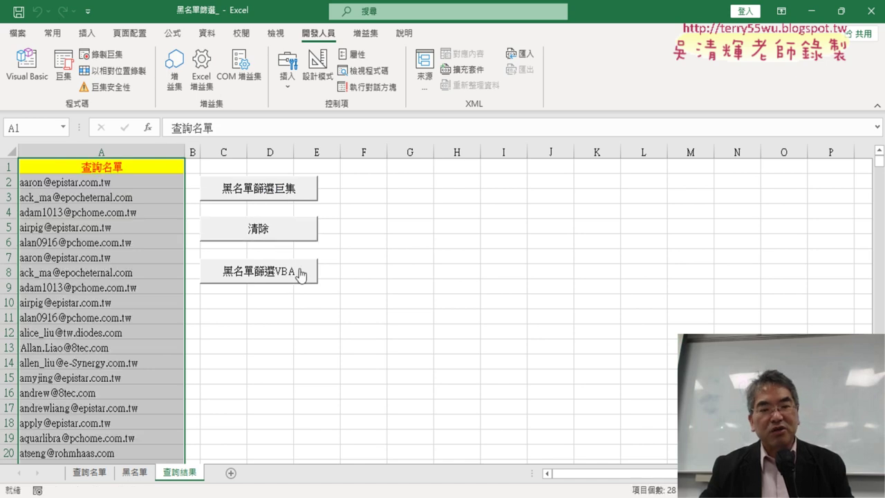
left_click(280, 232)
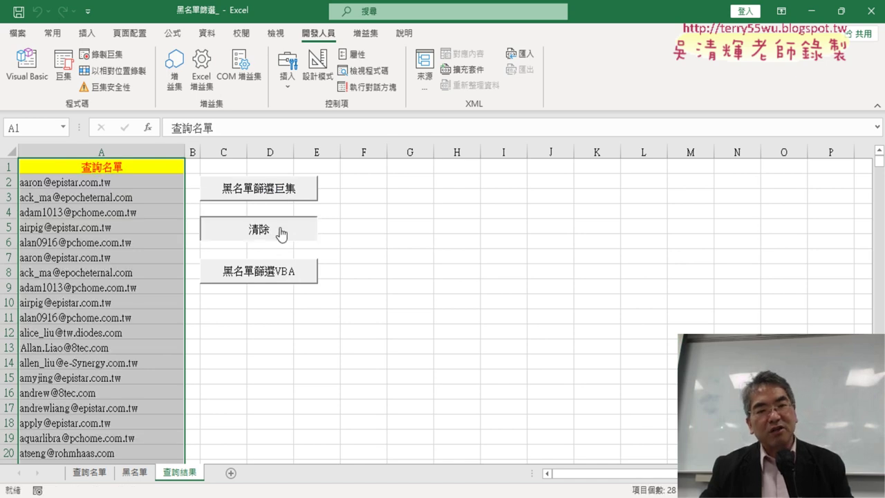
left_click(283, 203)
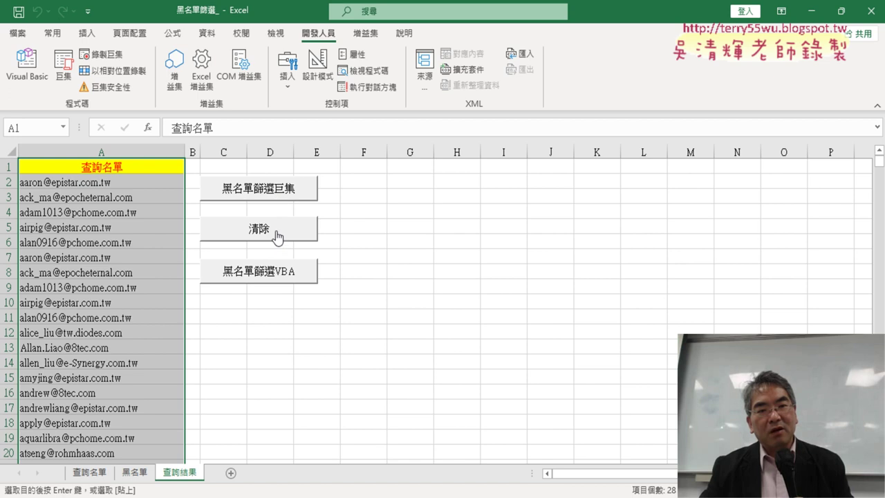
left_click(276, 235)
left_click(26, 66)
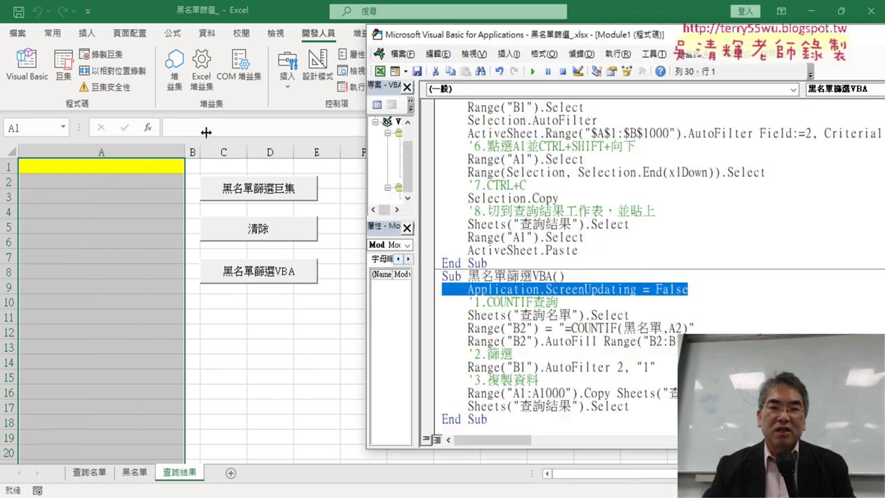
scroll(551, 212, "up", 2)
scroll(551, 212, "up", 2)
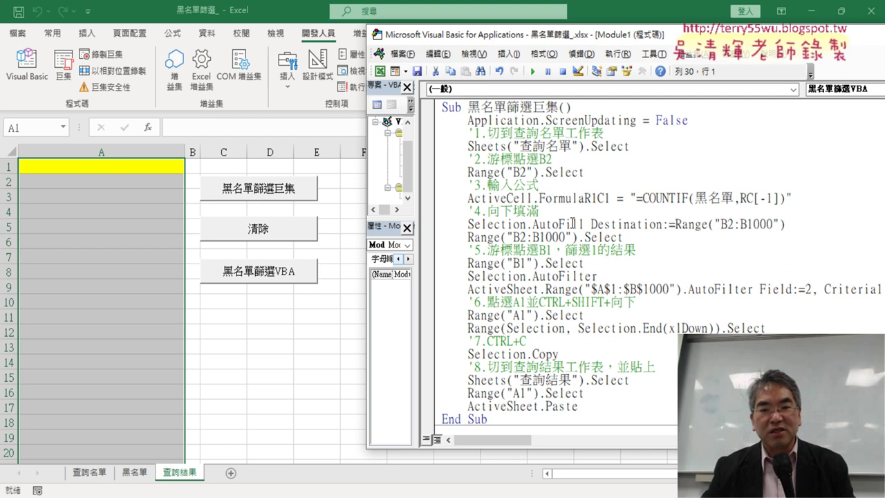
scroll(573, 223, "up", 1)
scroll(567, 276, "down", 1)
scroll(567, 277, "down", 3)
scroll(557, 310, "down", 1)
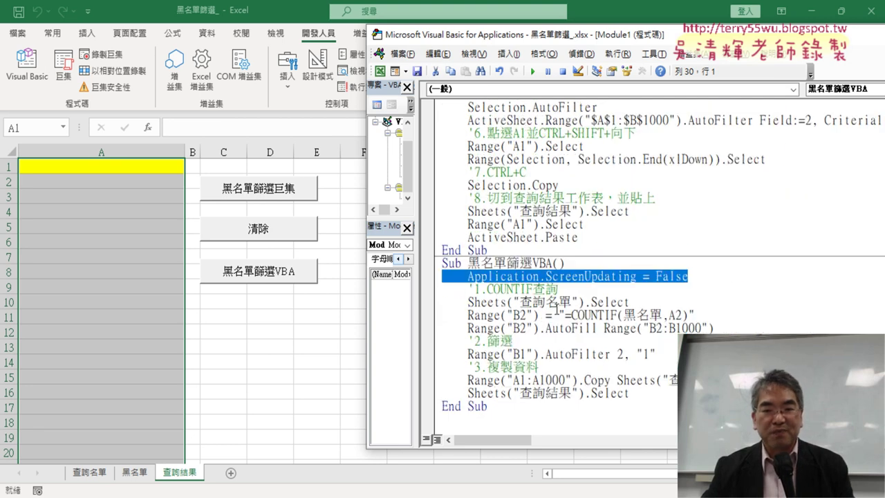
left_click(570, 342)
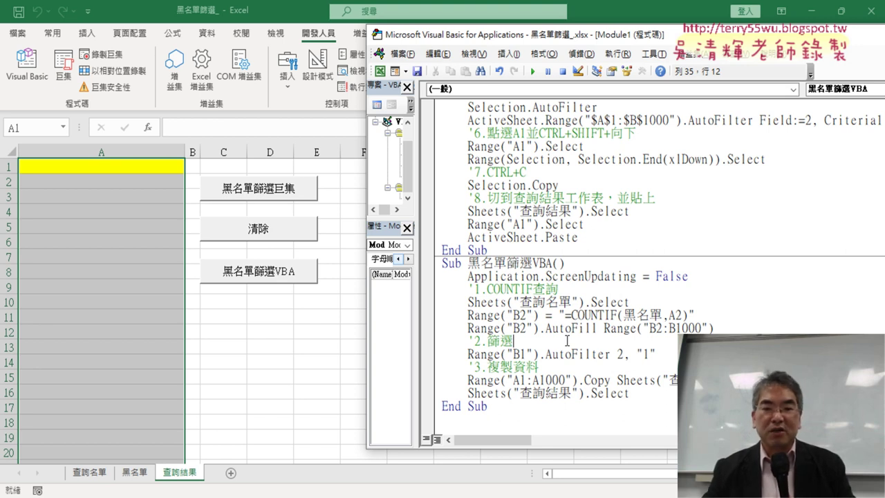
Turn off the filter on the 查詢名單 sheet and check the COUNTIF formula in B2
left_click(92, 473)
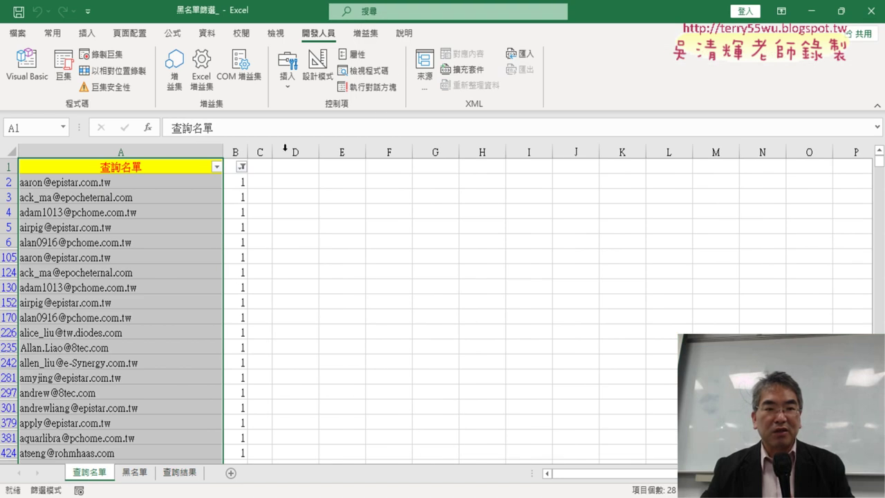
left_click(206, 32)
left_click(355, 68)
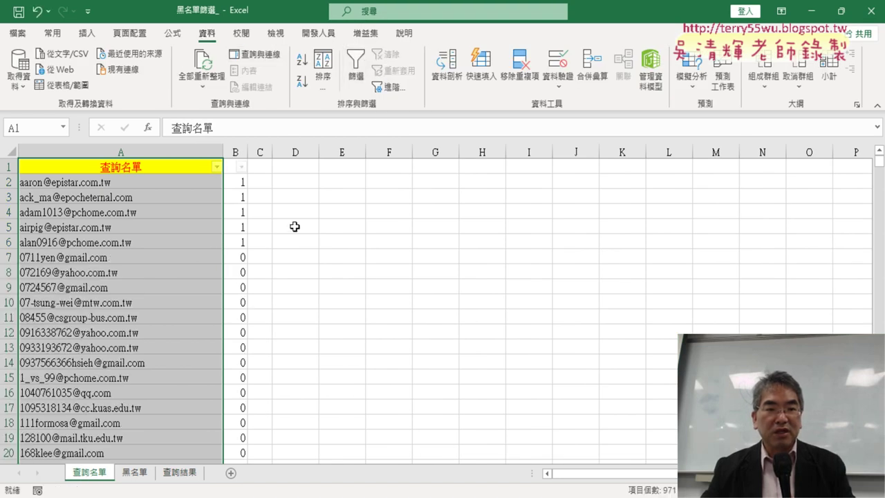
left_click(241, 182)
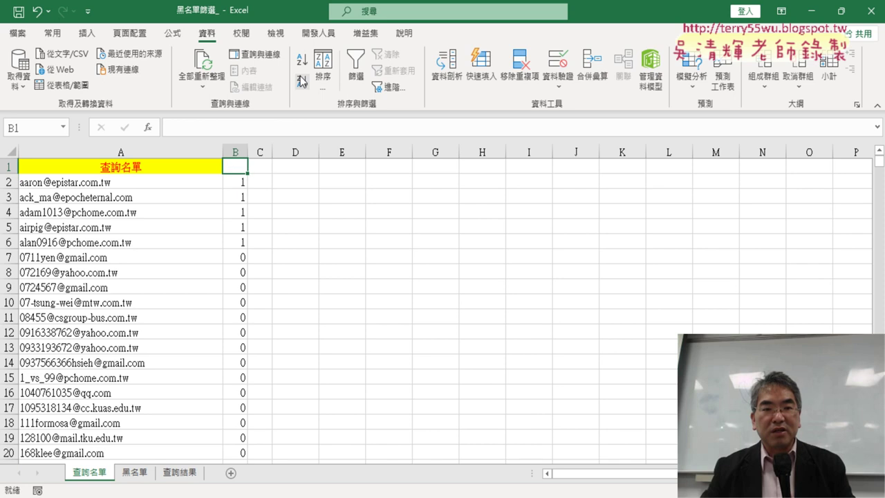
Reapply the filter showing only column B value 1, then return to 查詢結果
left_click(355, 69)
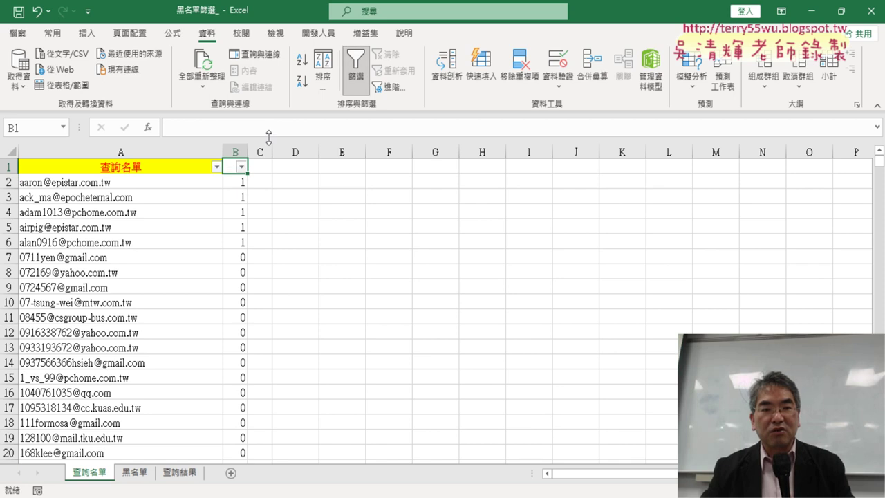
left_click(241, 167)
left_click(112, 329)
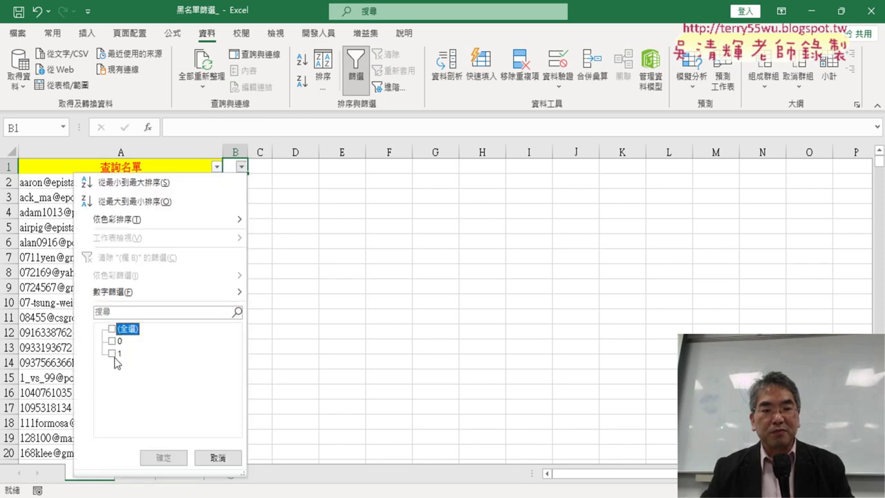
left_click(112, 354)
left_click(171, 456)
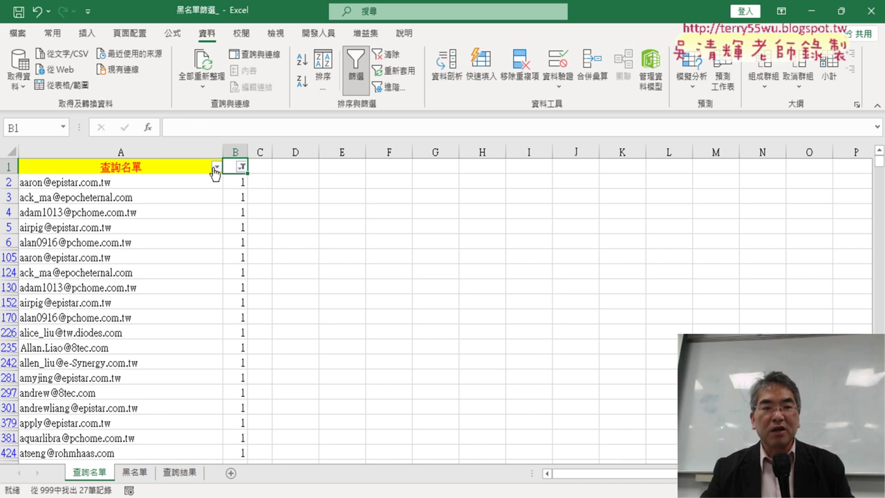
left_click(179, 472)
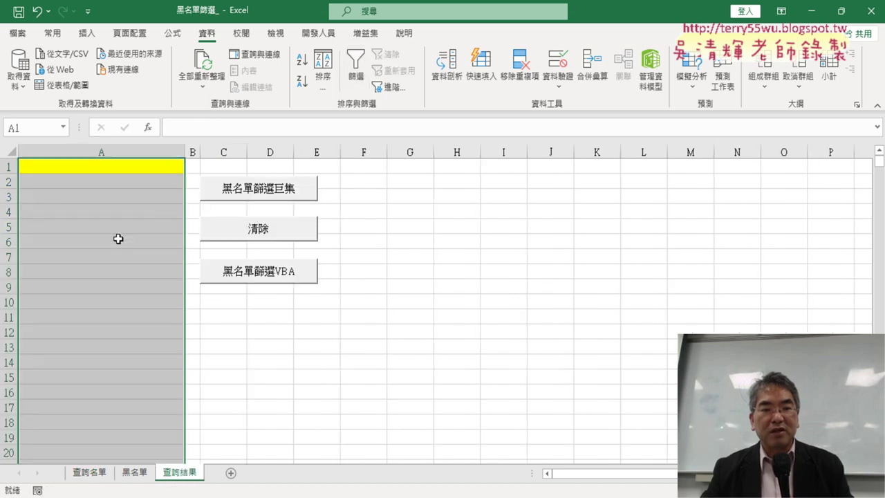